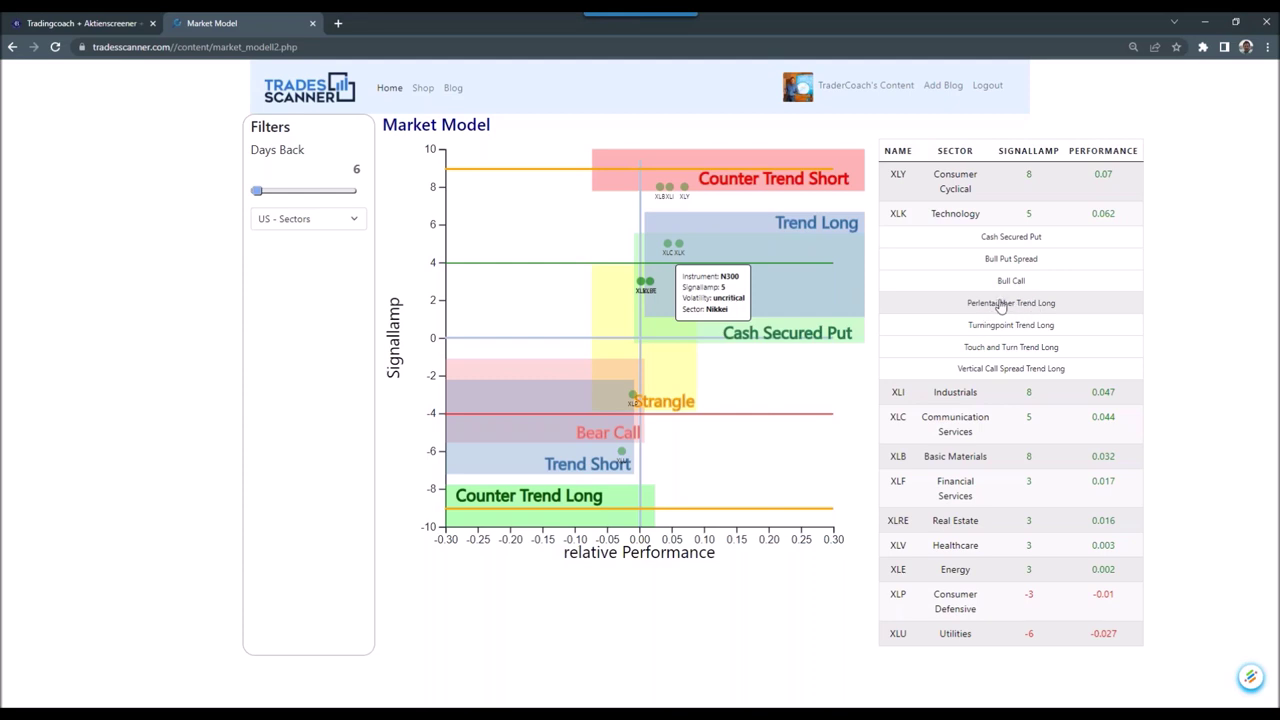
Open the Perlentaucher Trend Long strategy for the Technology sector, keep the exchange on USA and run the stock search.
left_click(1001, 306)
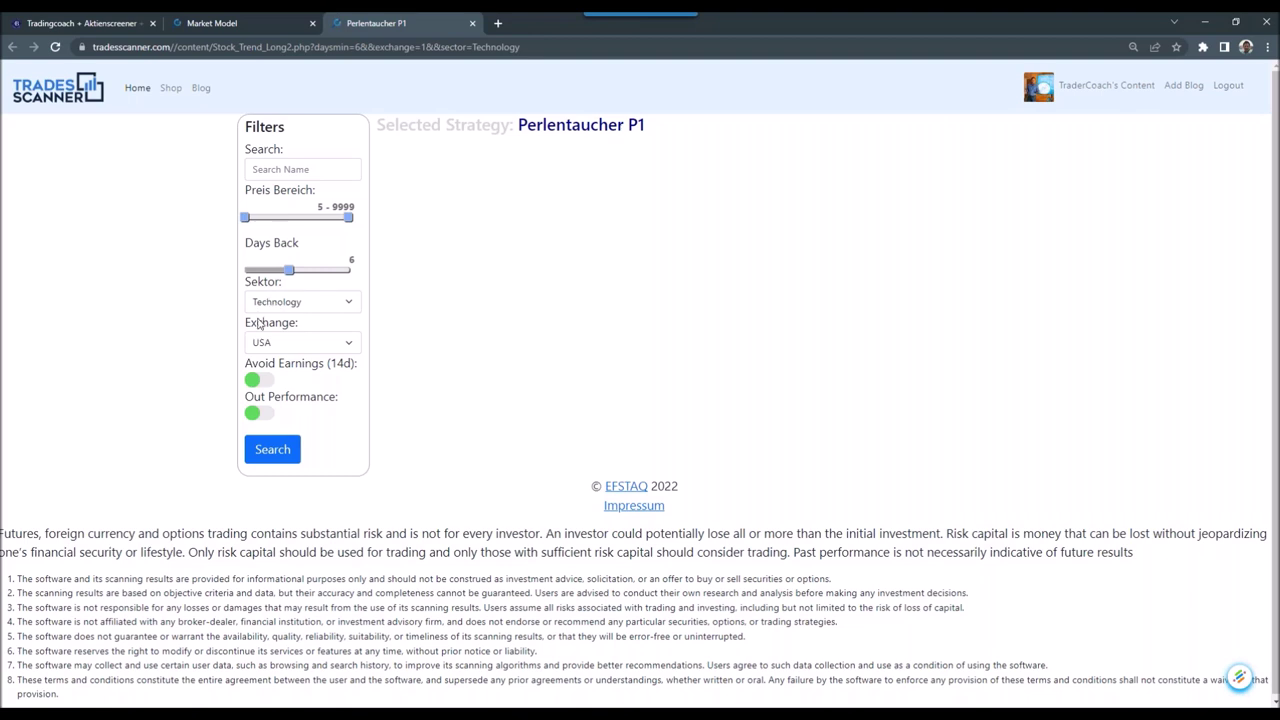
left_click(343, 348)
mouse_move(355, 380)
left_mouse_down()
mouse_move(357, 432)
mouse_move(360, 372)
mouse_move(365, 386)
left_mouse_up()
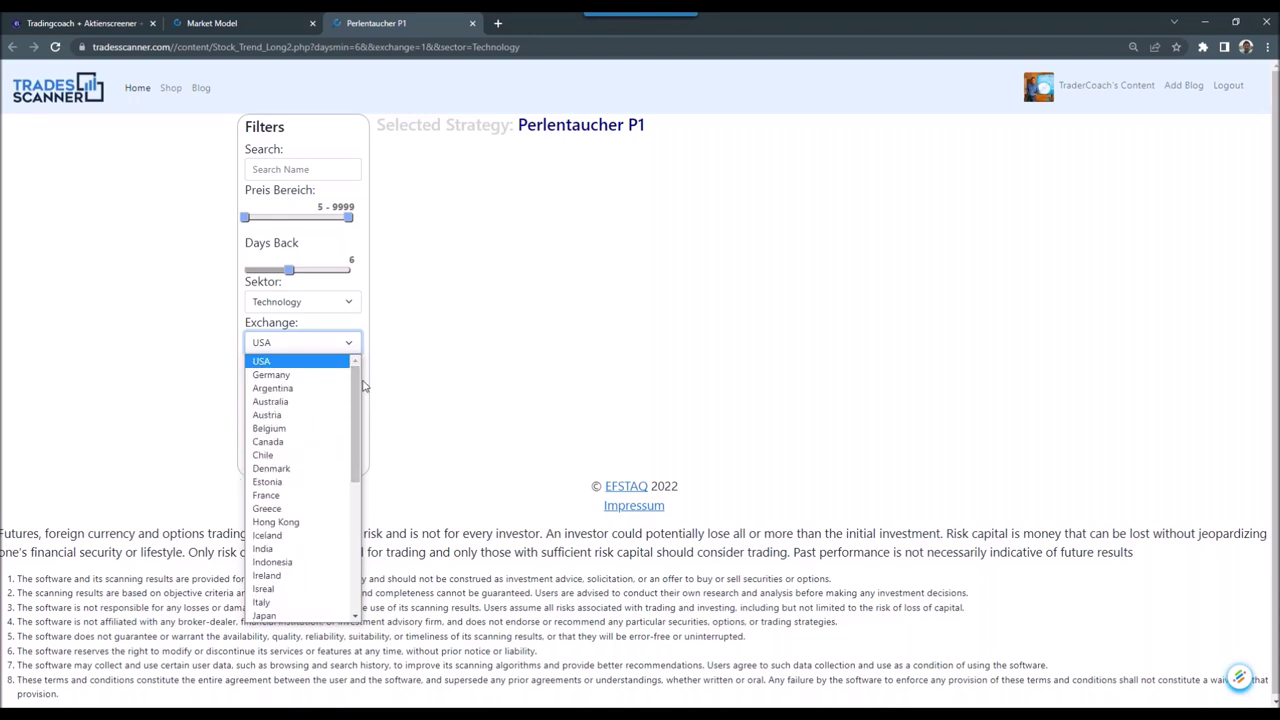
left_click(289, 345)
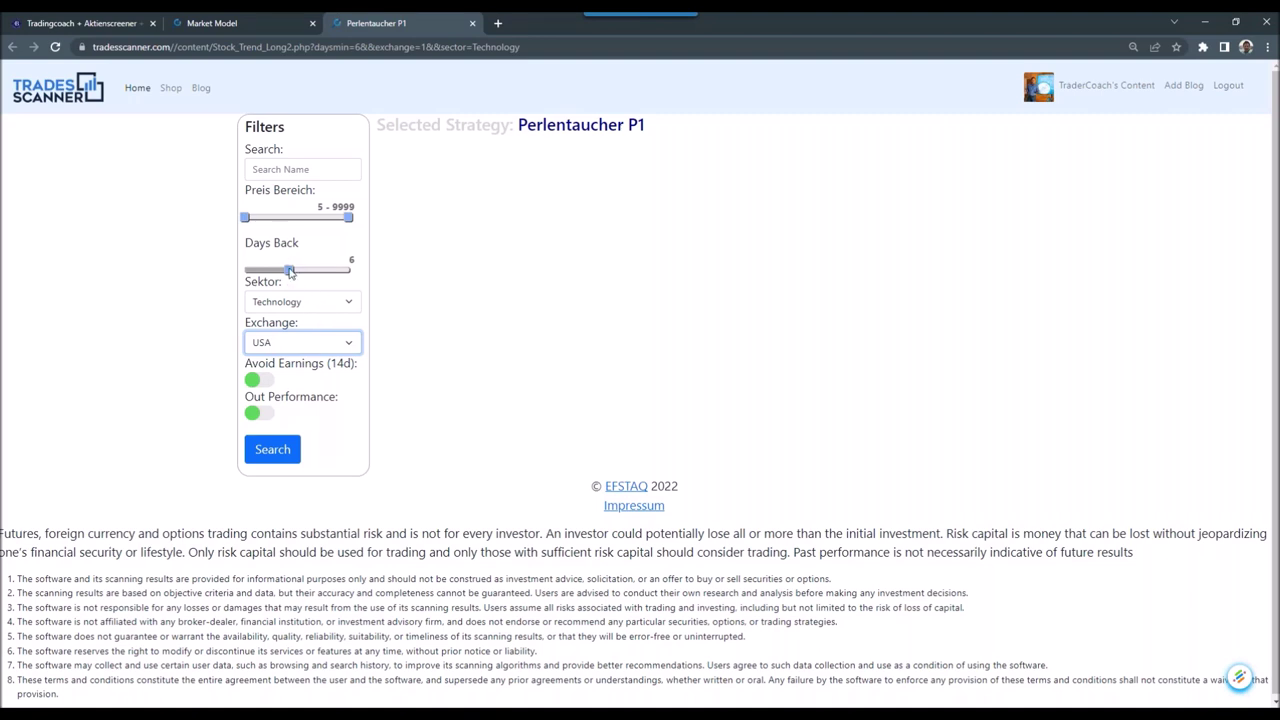
left_click(272, 450)
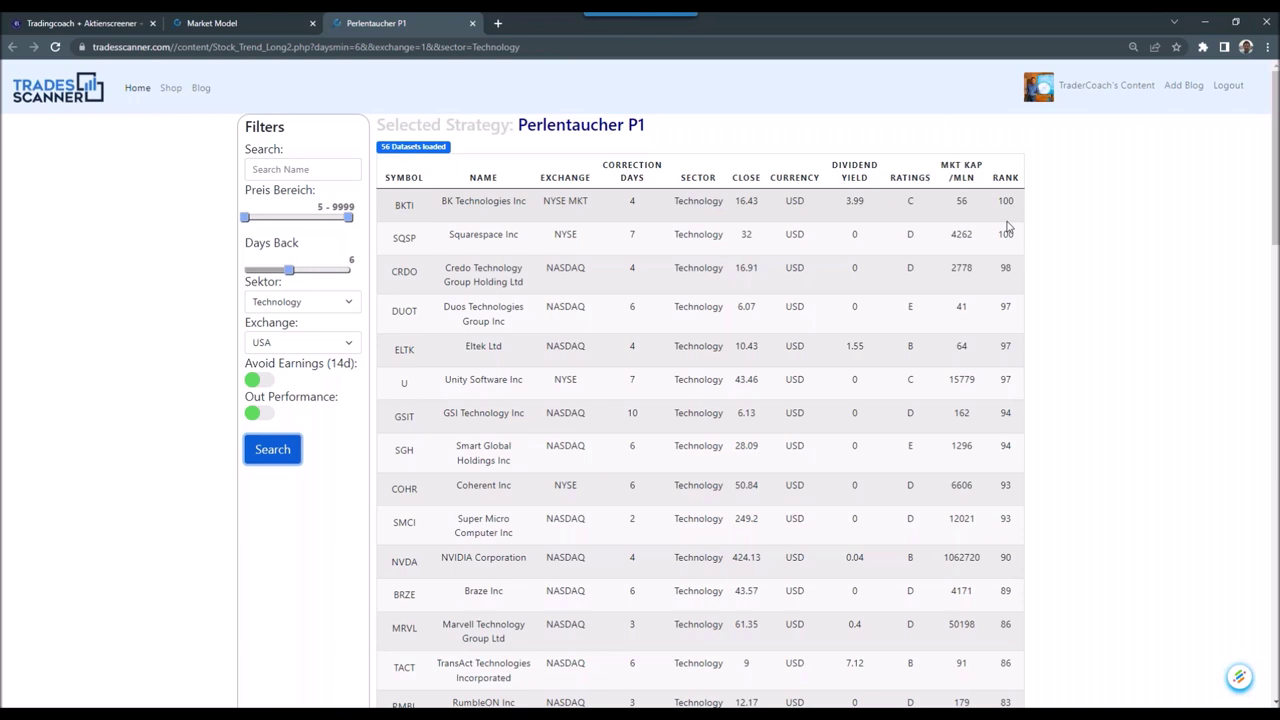
Open the Squarespace (SQSP) details and examine its price chart, entry signals, target and stop zones over short and long periods.
left_click(395, 244)
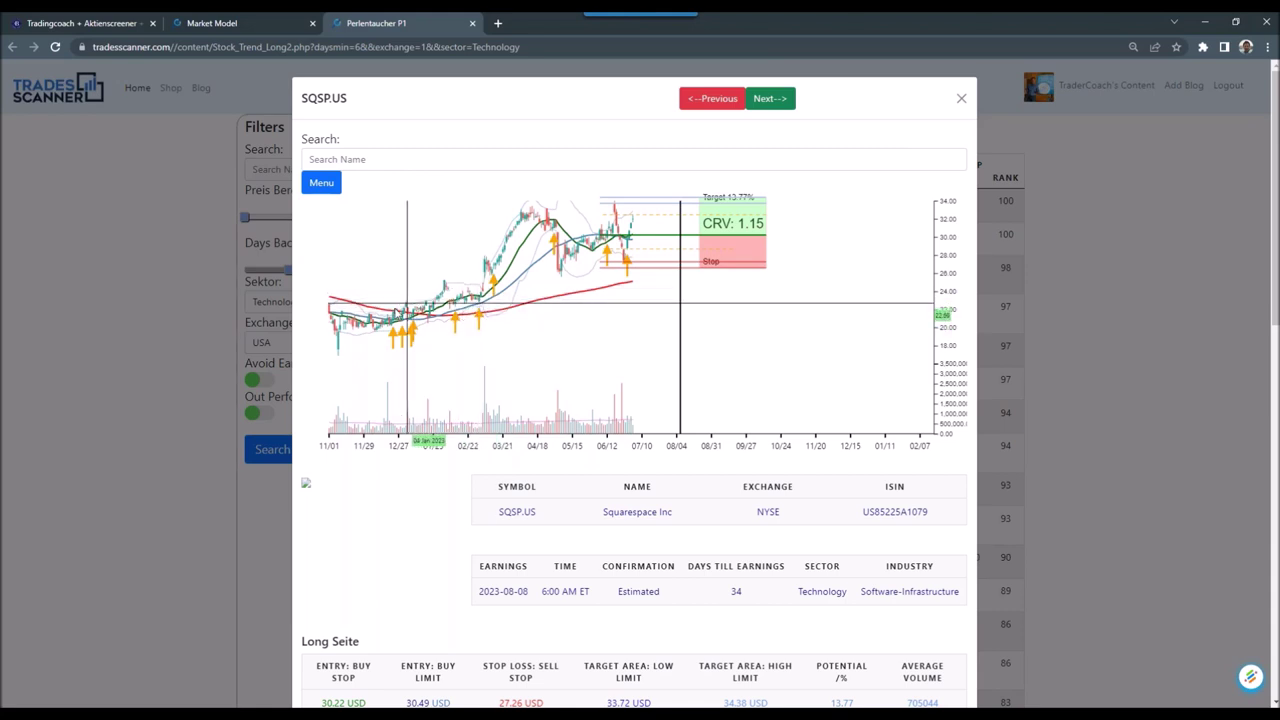
scroll(766, 310, "up", 3)
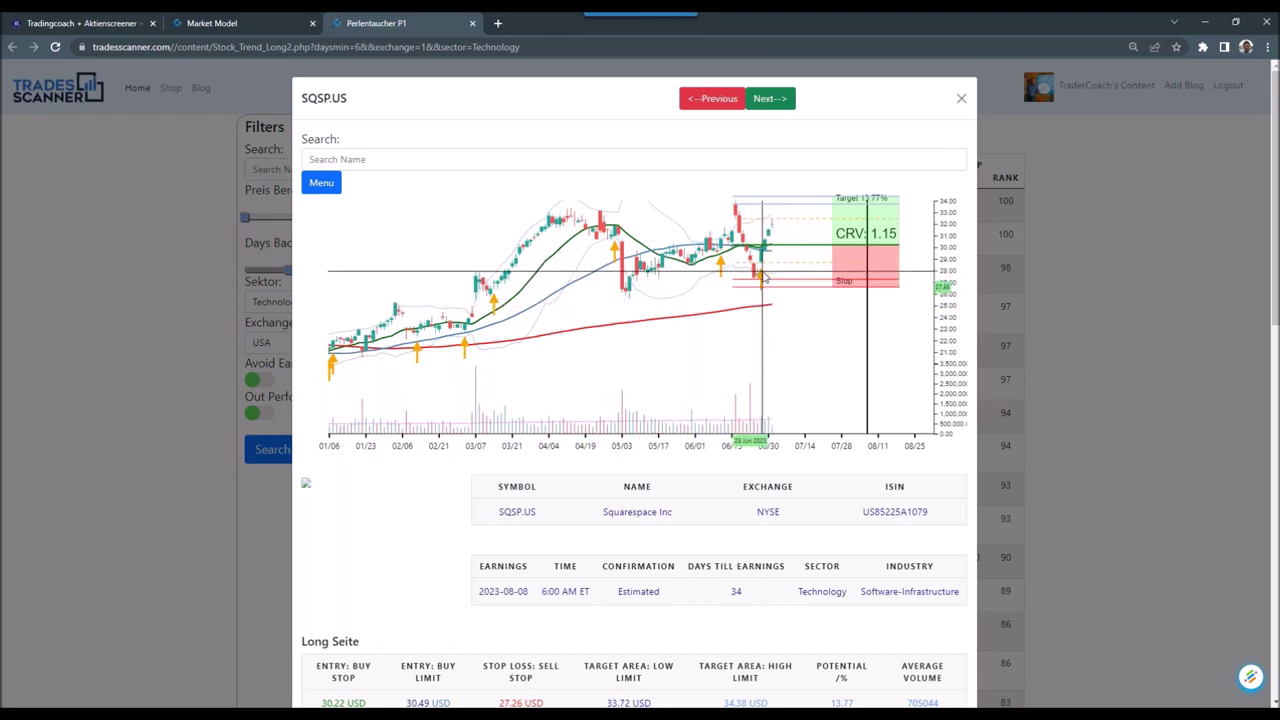
scroll(772, 285, "up", 2)
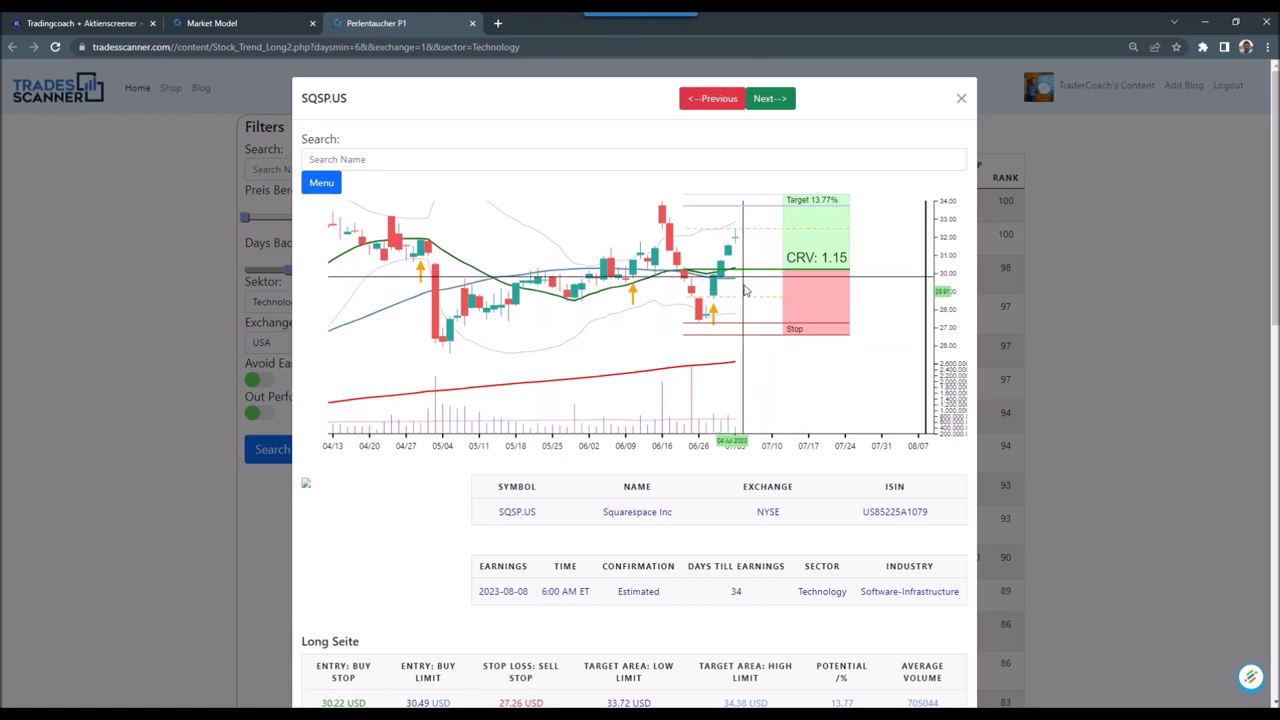
scroll(745, 290, "down", 4)
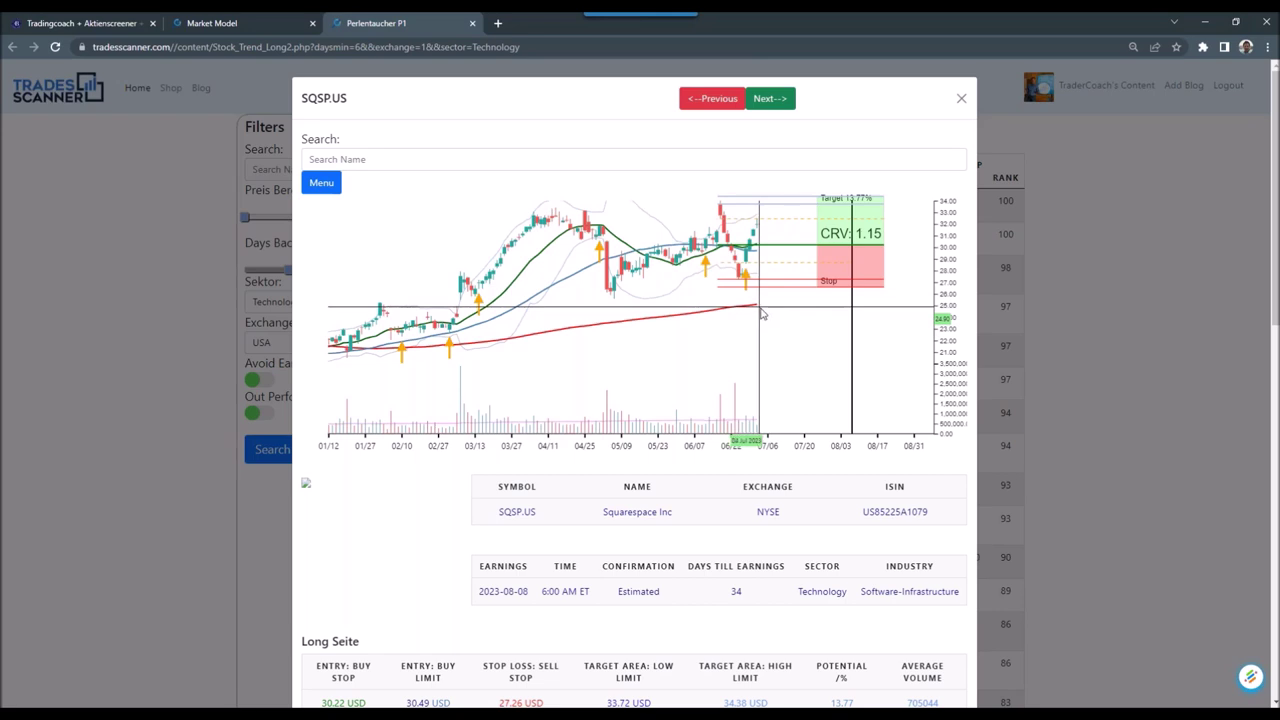
scroll(762, 314, "down", 3)
scroll(779, 318, "down", 3)
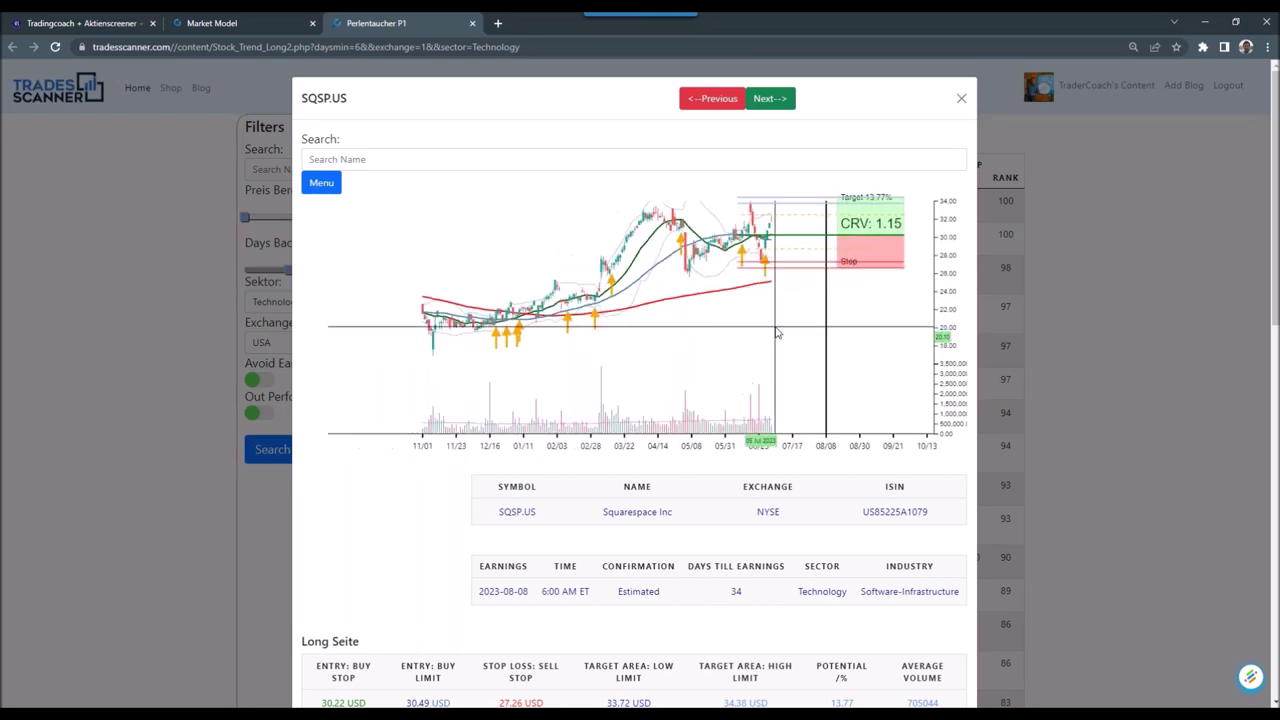
scroll(615, 636, "down", 2)
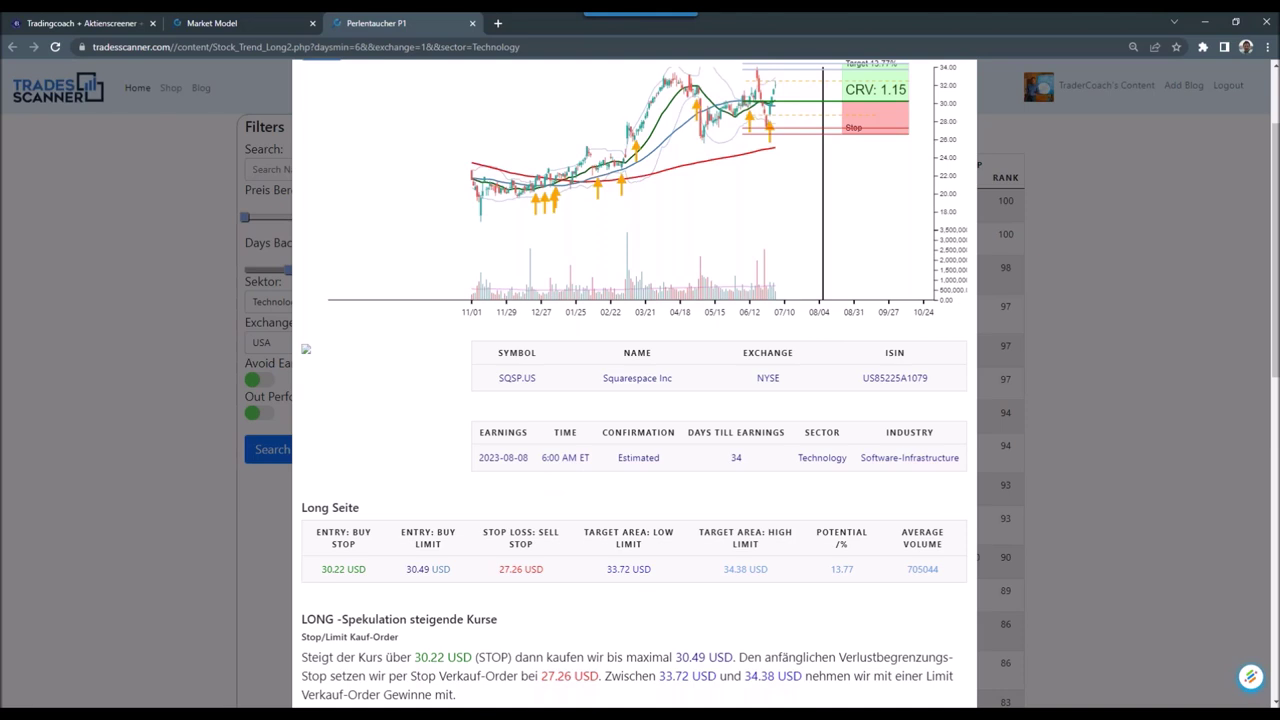
Zoom the Squarespace chart to recent months and check the stock's earnings date and days till earnings.
scroll(774, 180, "up", 3)
scroll(772, 175, "up", 2)
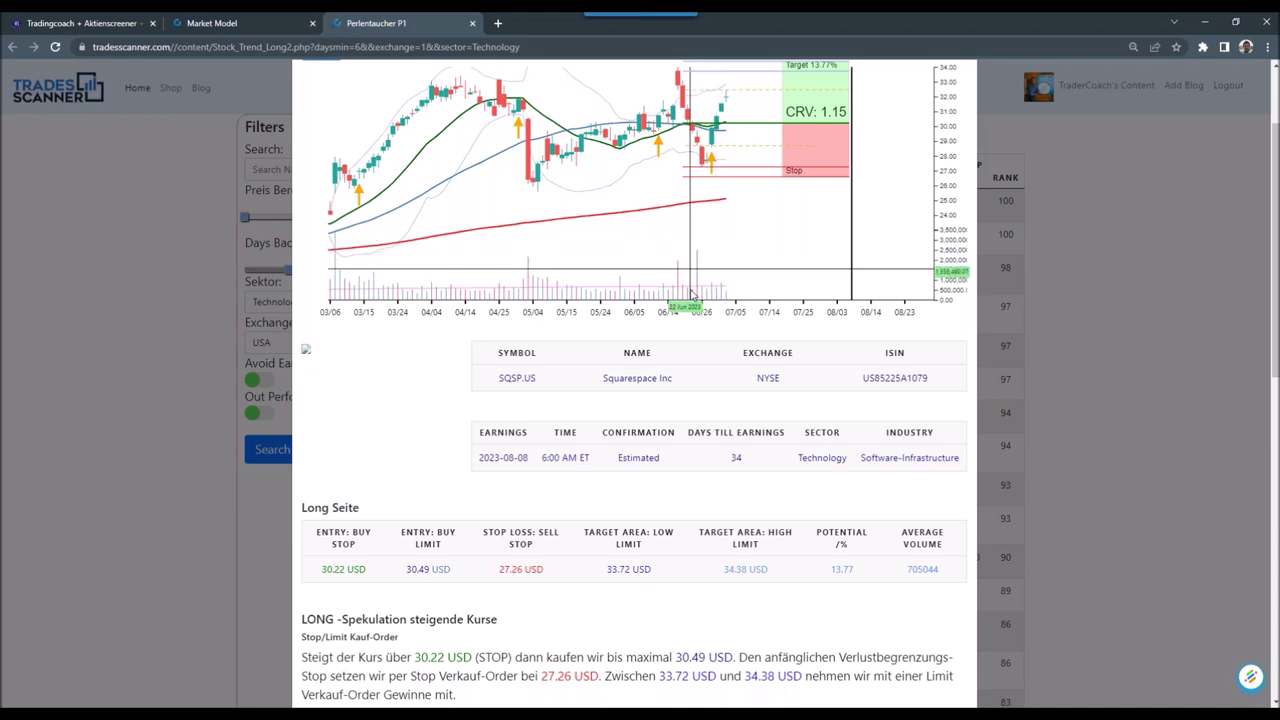
left_click_drag(529, 460, 480, 459)
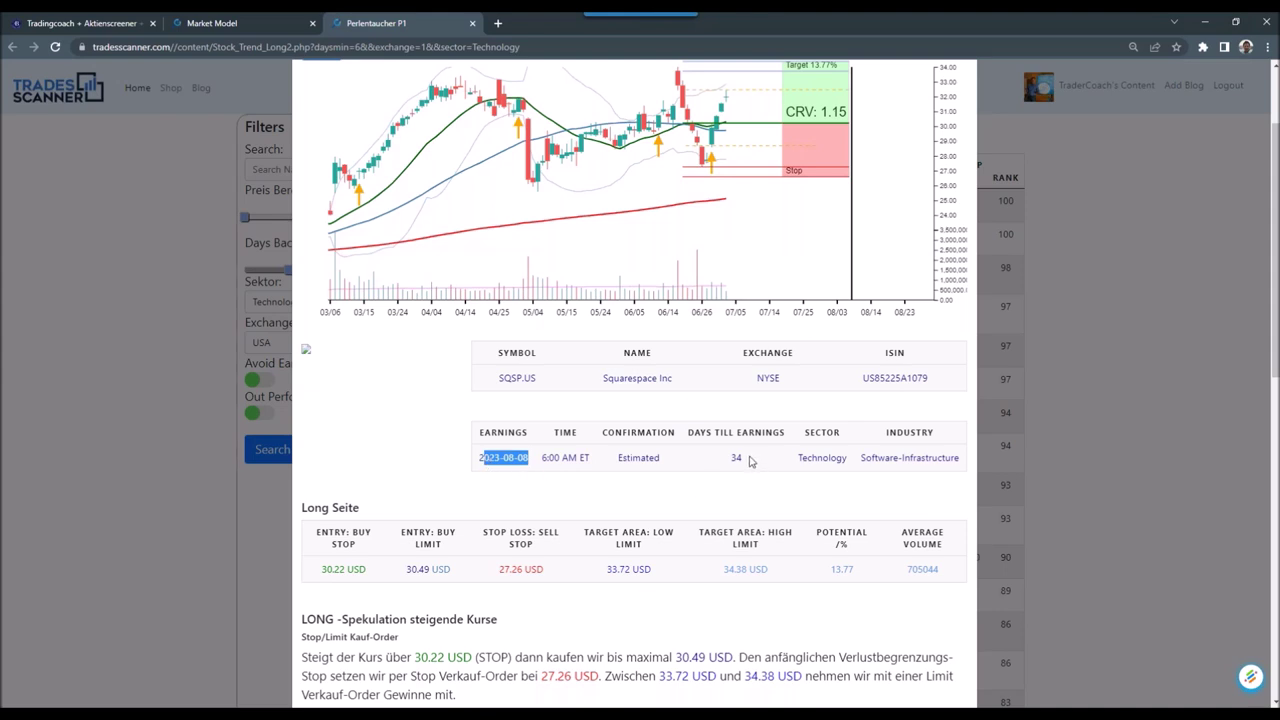
left_click_drag(752, 461, 724, 468)
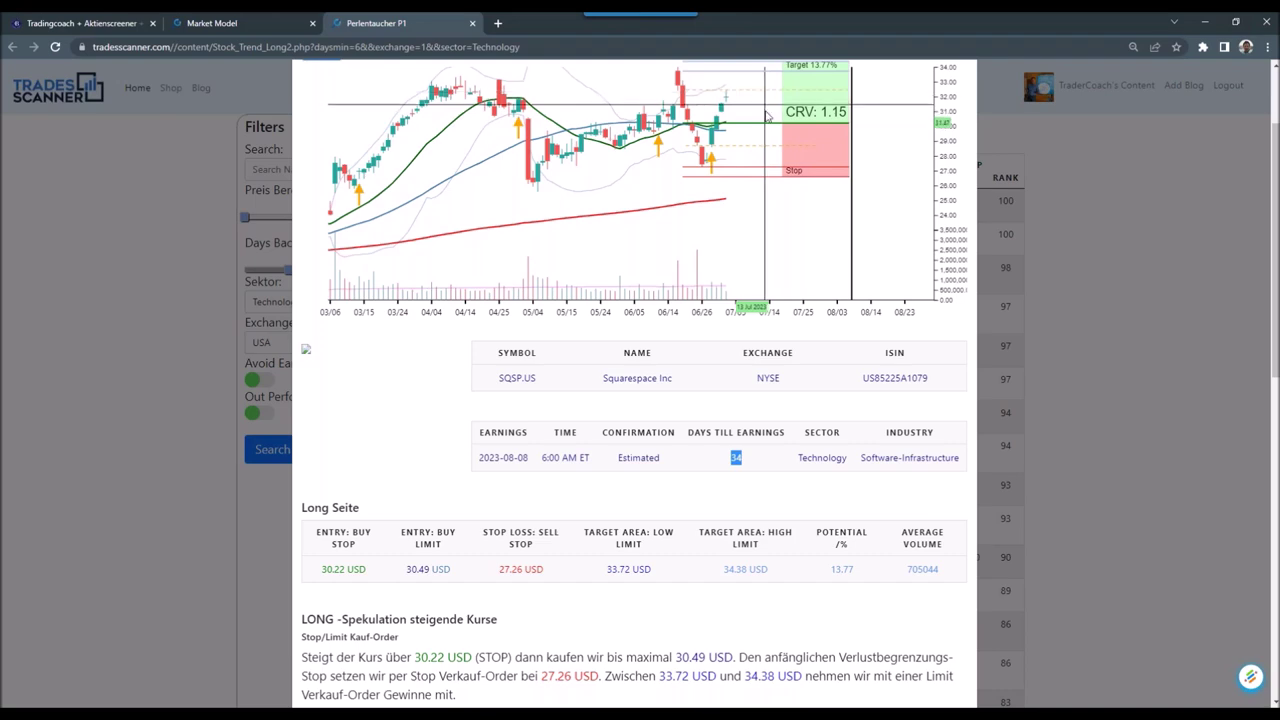
Read the long-side trade levels for Squarespace, including the buy stop, buy limit and stop loss.
scroll(808, 194, "down", 3)
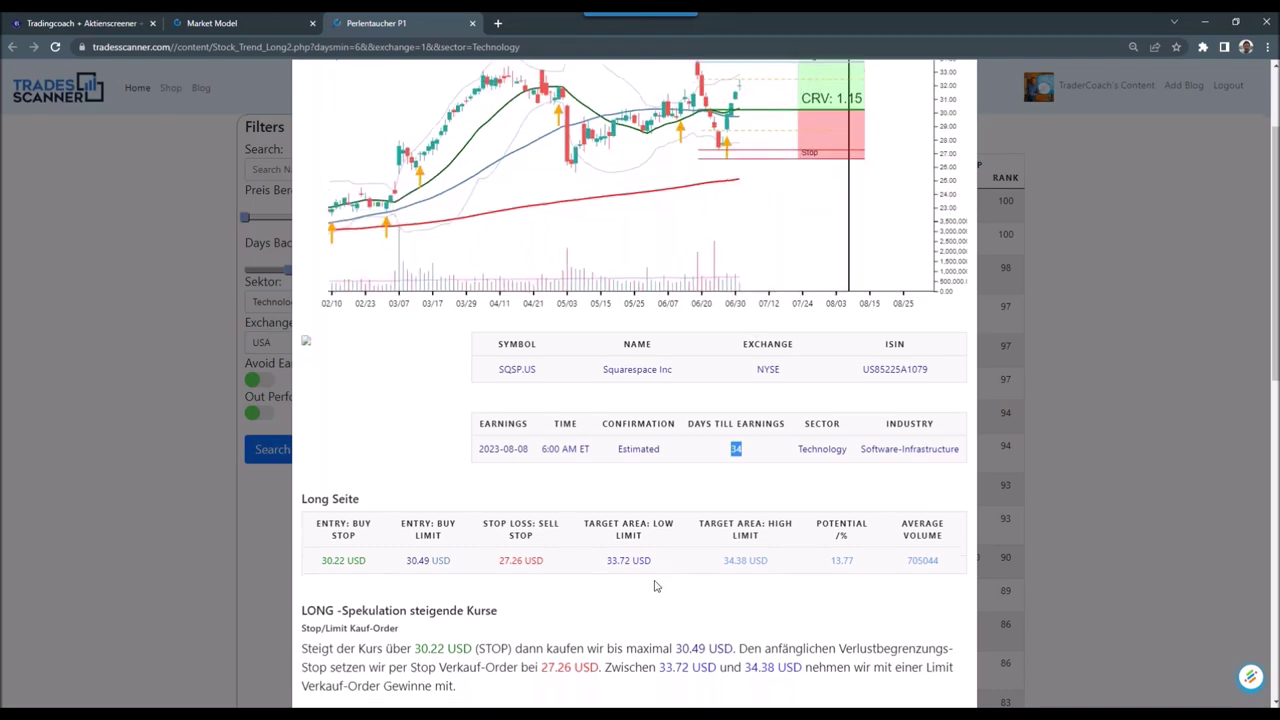
scroll(655, 586, "down", 3)
scroll(609, 299, "down", 1)
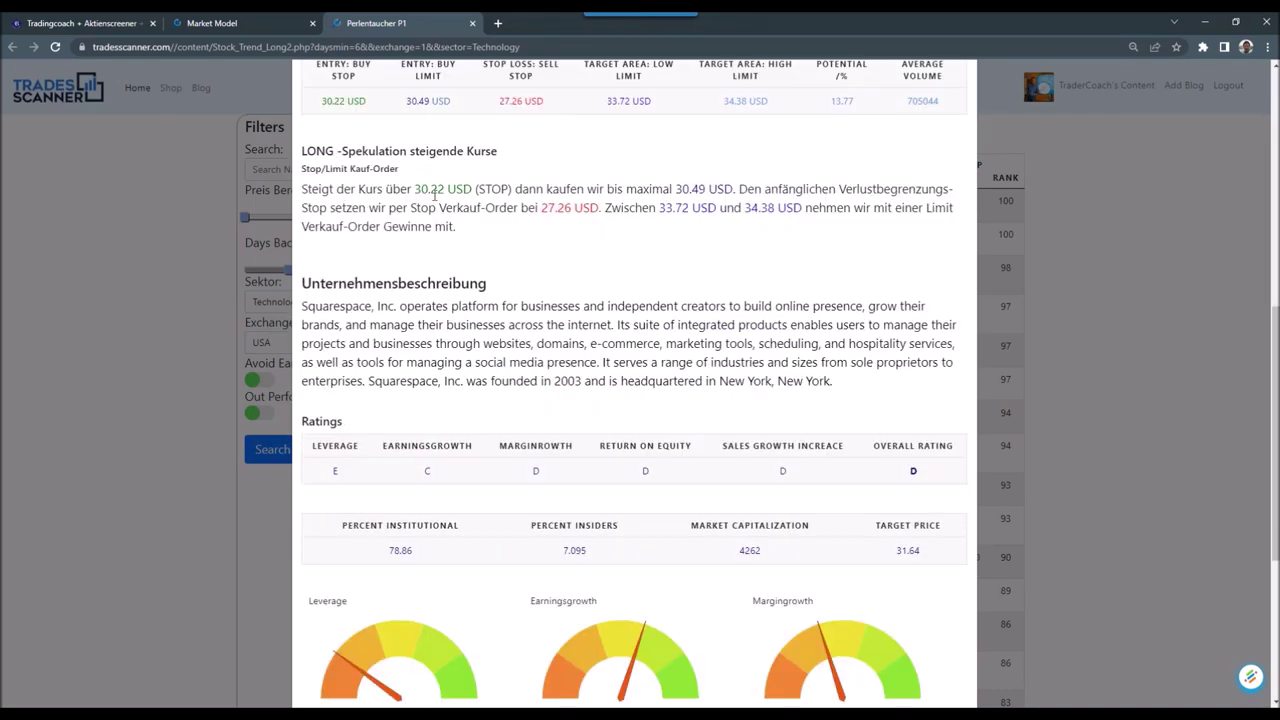
scroll(370, 175, "up", 1)
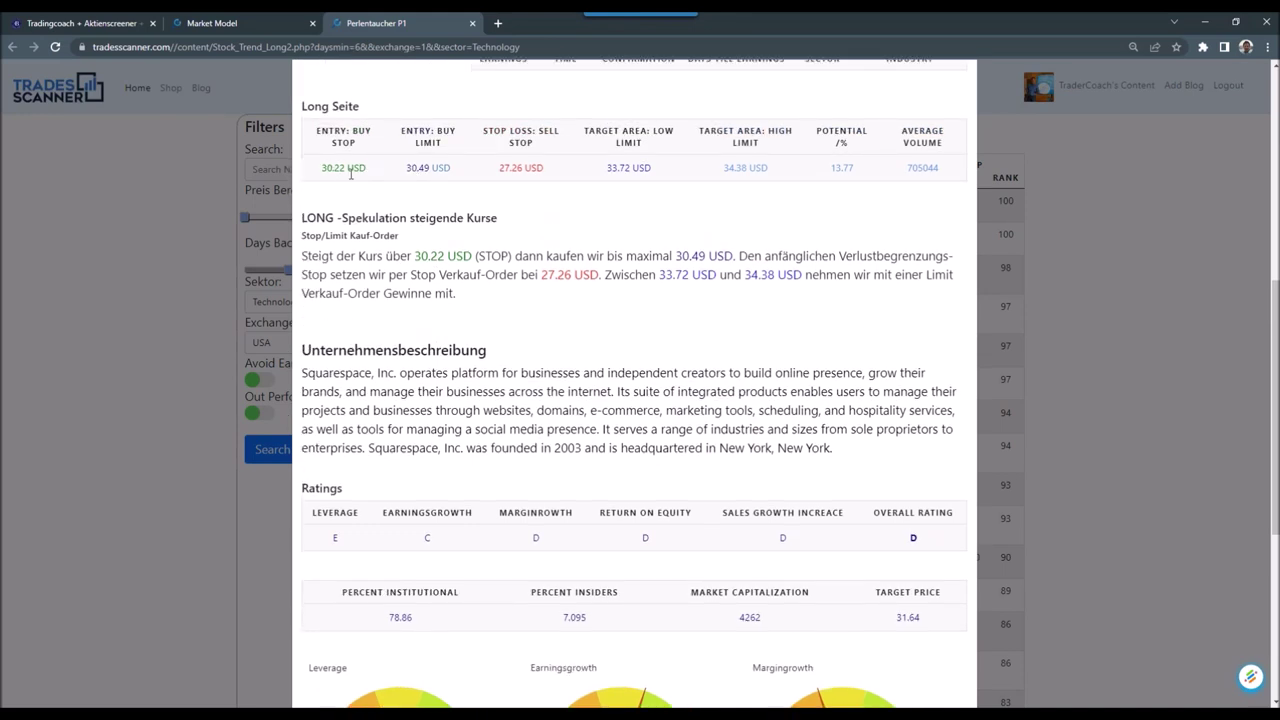
double_click(330, 168)
left_click(409, 168)
left_click_drag(409, 168, 432, 169)
left_click_drag(500, 169, 530, 169)
Review Squarespace's company description, fundamental ratings and rating gauges, and close its details.
scroll(640, 180, "down", 2)
scroll(573, 172, "down", 1)
left_click_drag(573, 172, 627, 232)
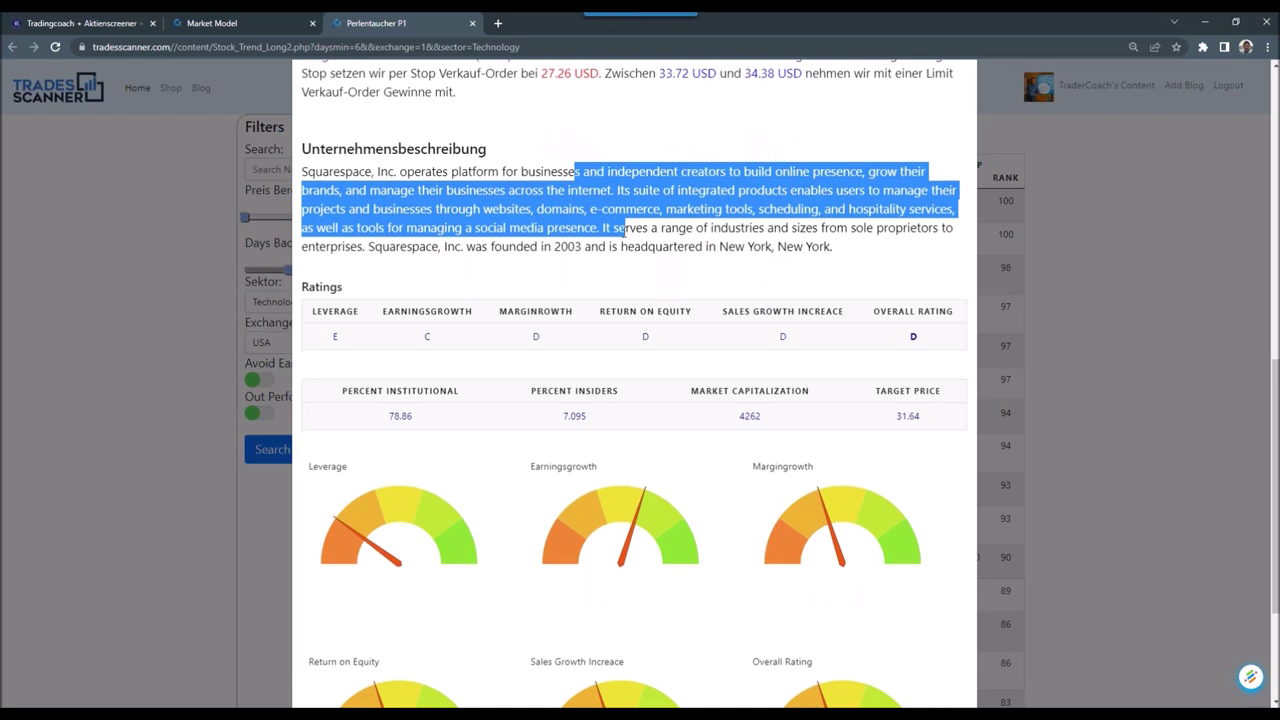
scroll(375, 205, "down", 2)
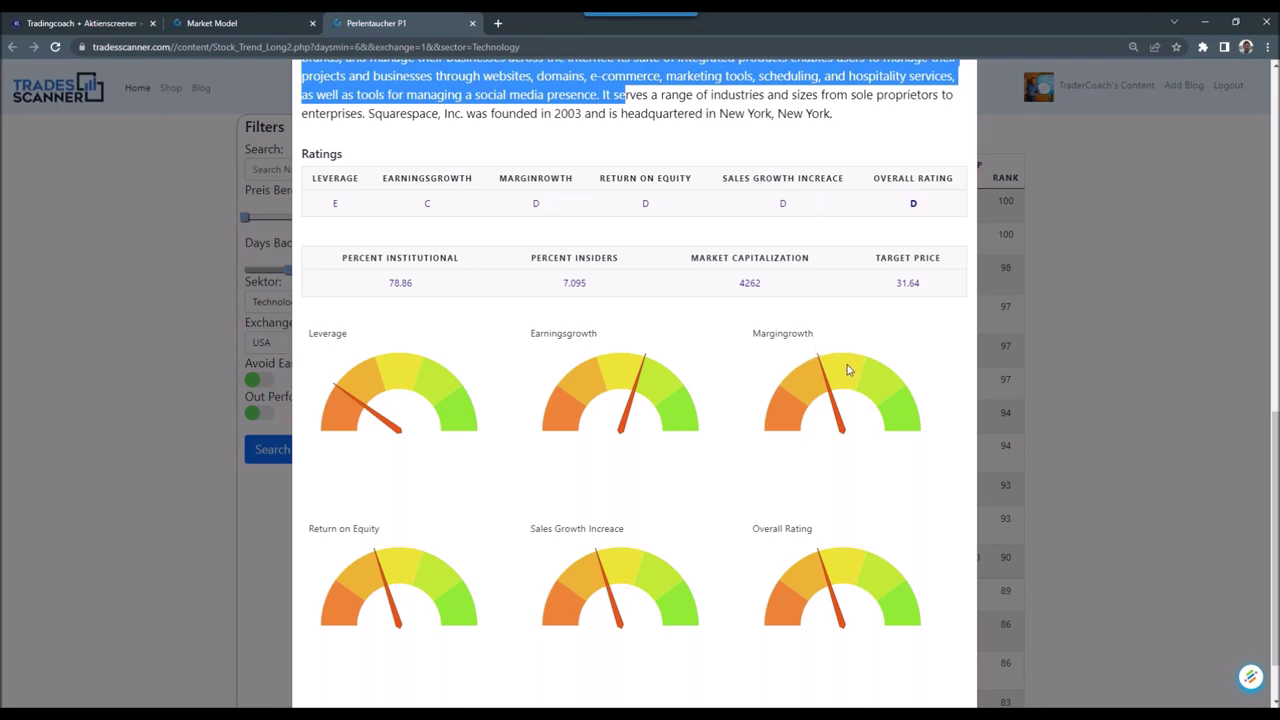
scroll(848, 368, "down", 1)
left_click(950, 683)
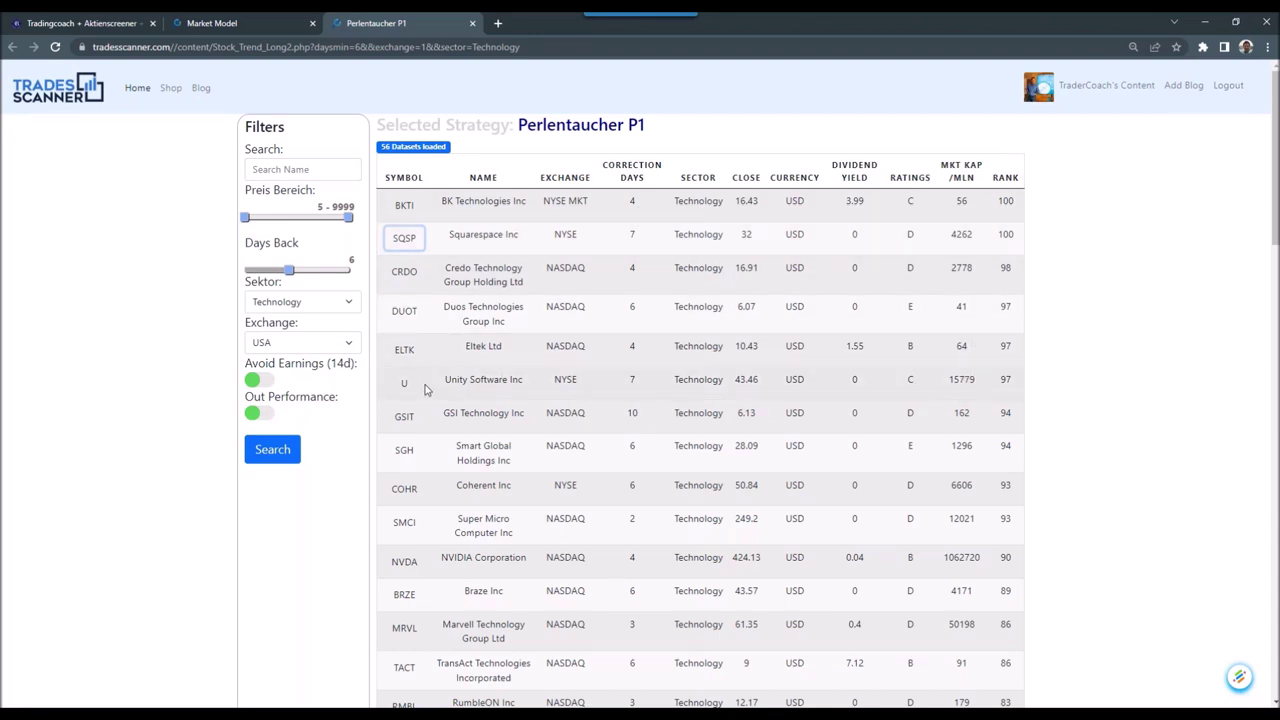
Check Unity Software's market capitalization in the list, inspect its detailed chart with target and stop zones, and close the details.
double_click(955, 386)
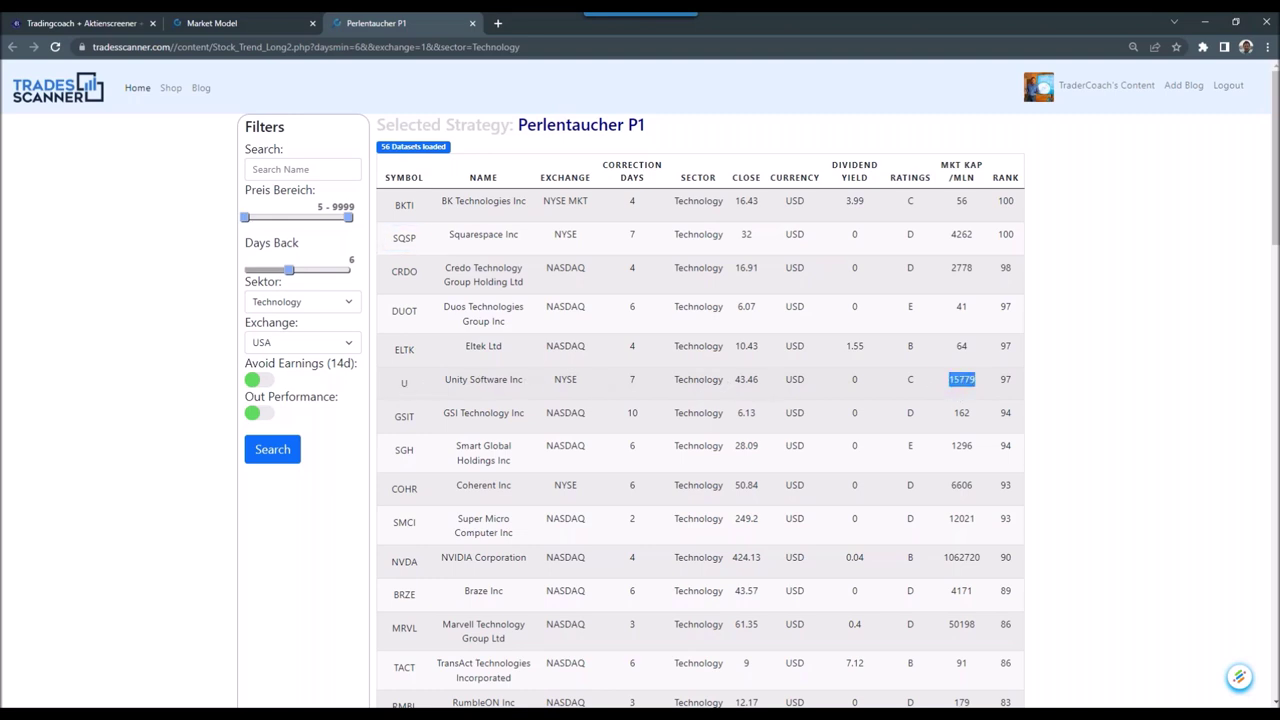
left_click(403, 383)
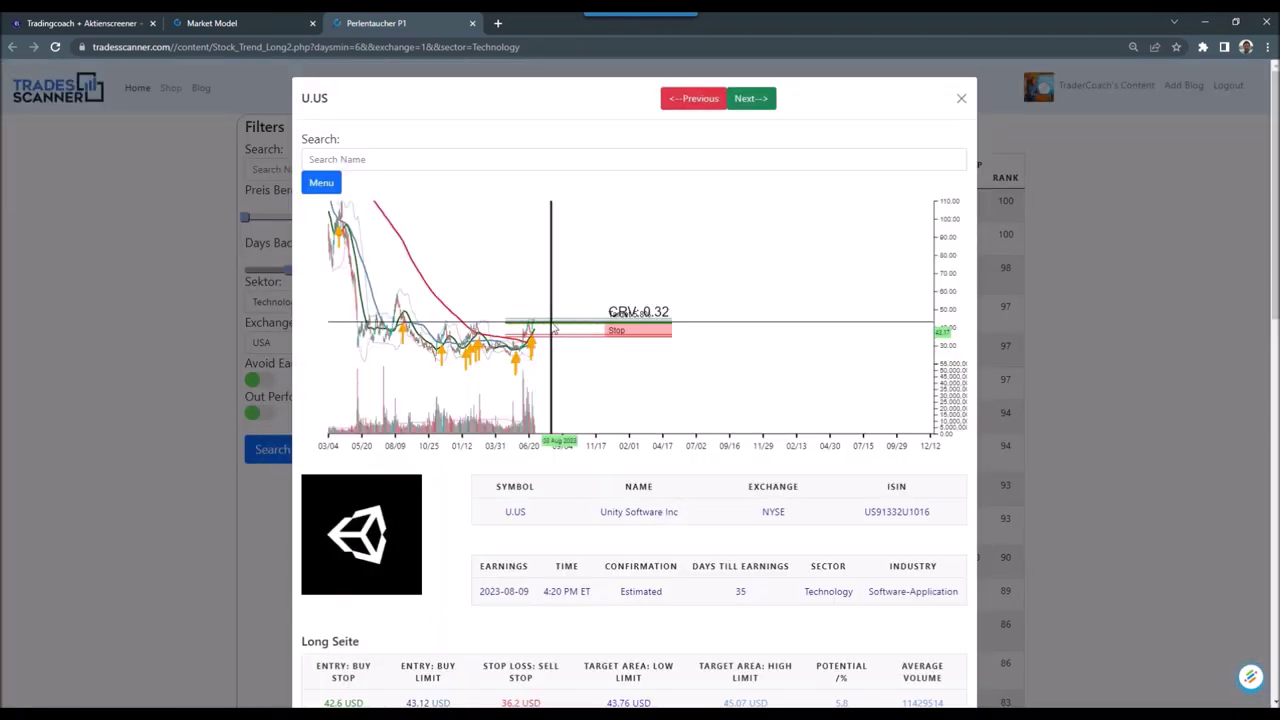
scroll(424, 296, "up", 1)
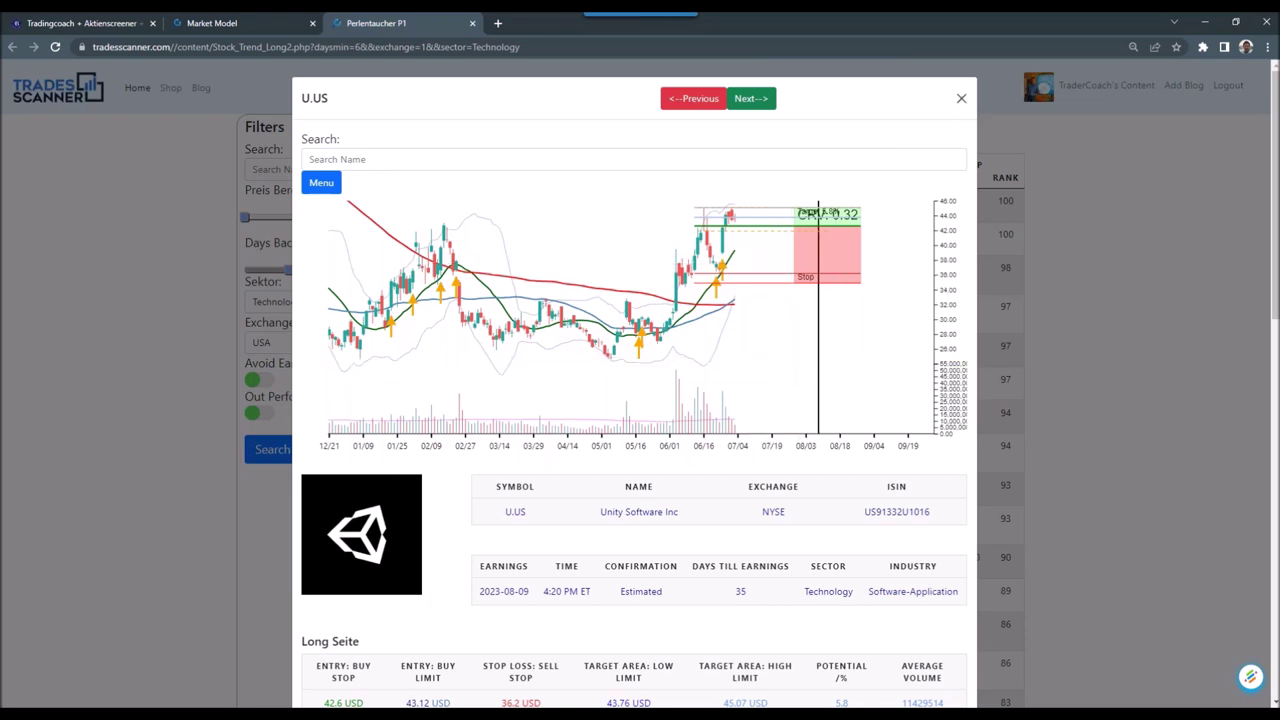
left_click(961, 100)
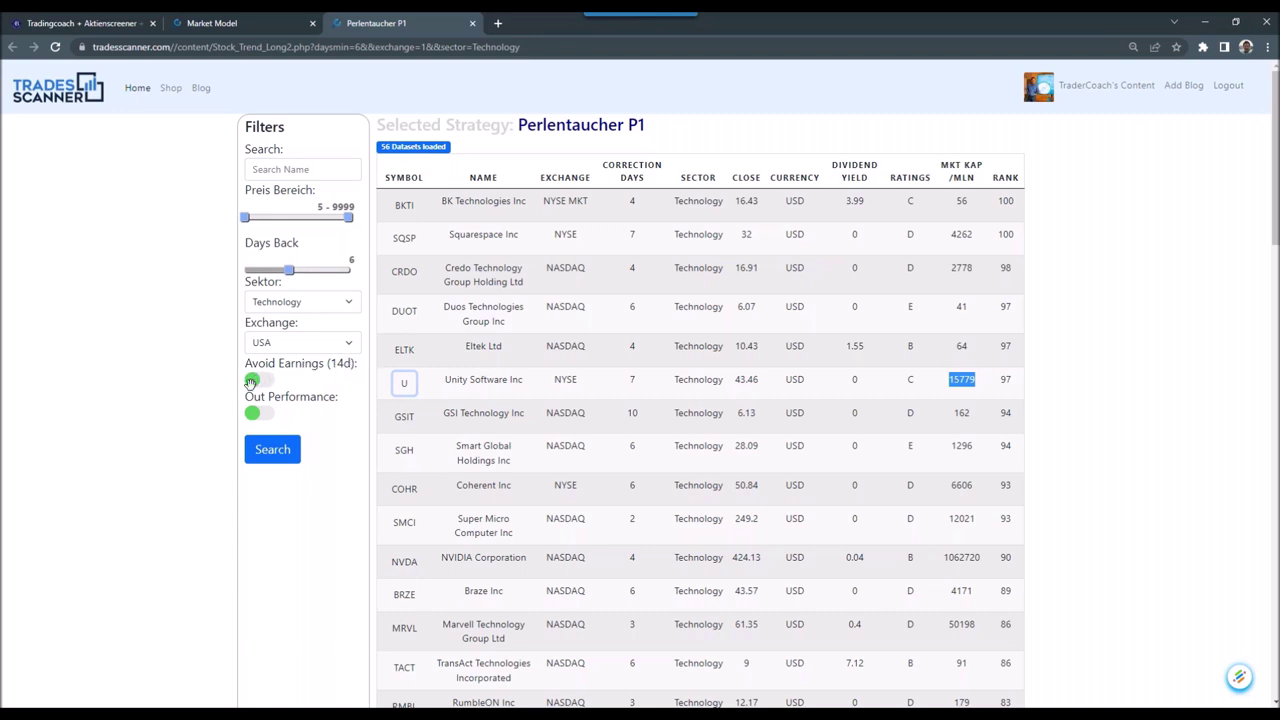
Look through the complete Technology results list from the highest to the lowest rank.
scroll(251, 381, "down", 3)
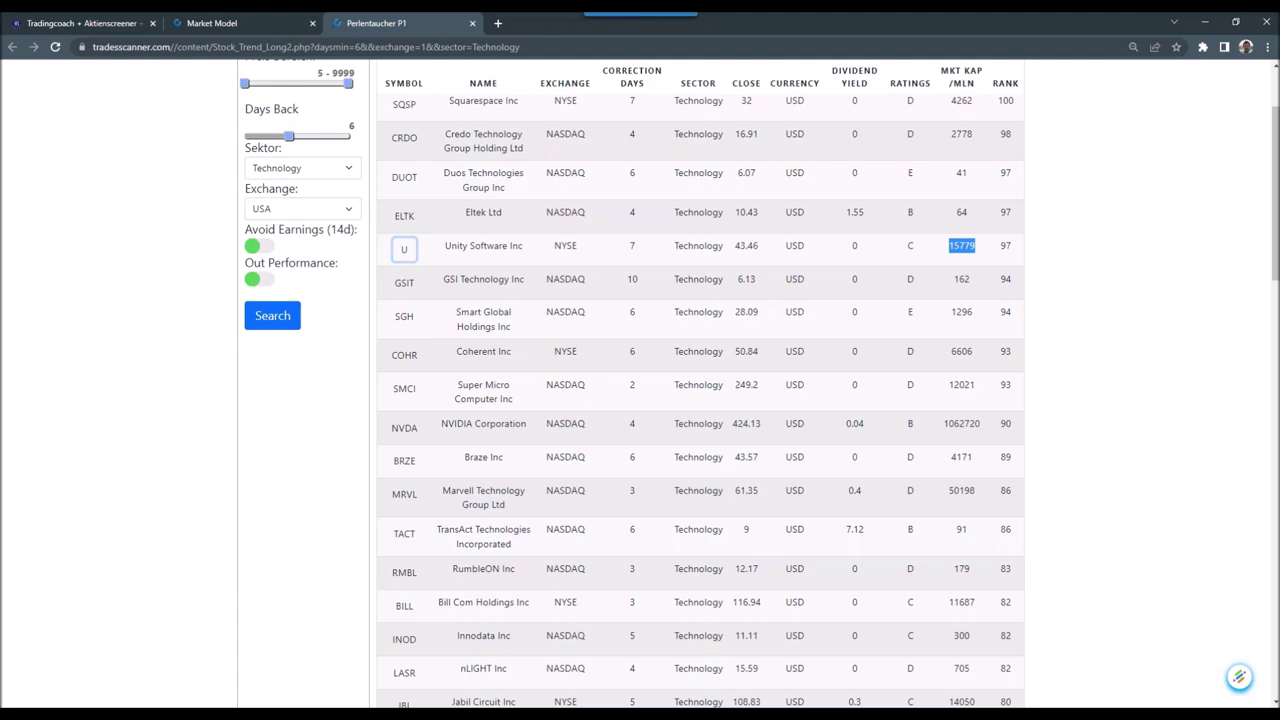
scroll(700, 400, "down", 20)
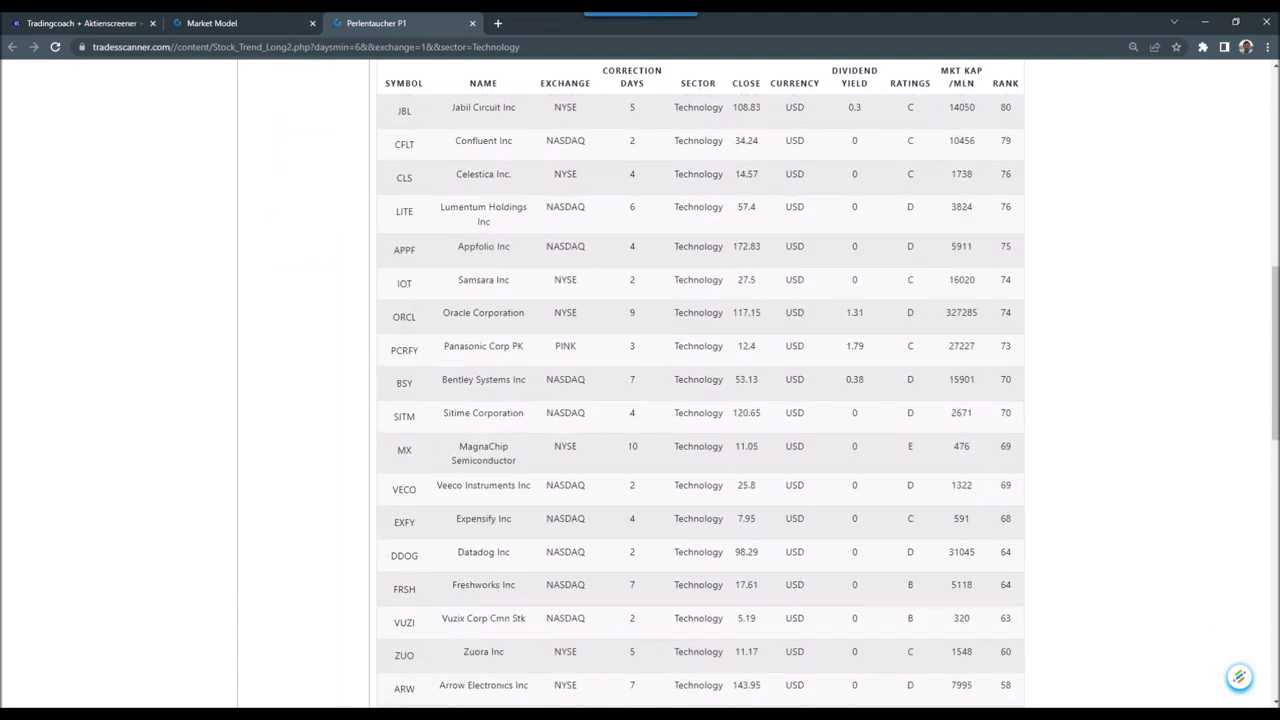
scroll(452, 430, "down", 5)
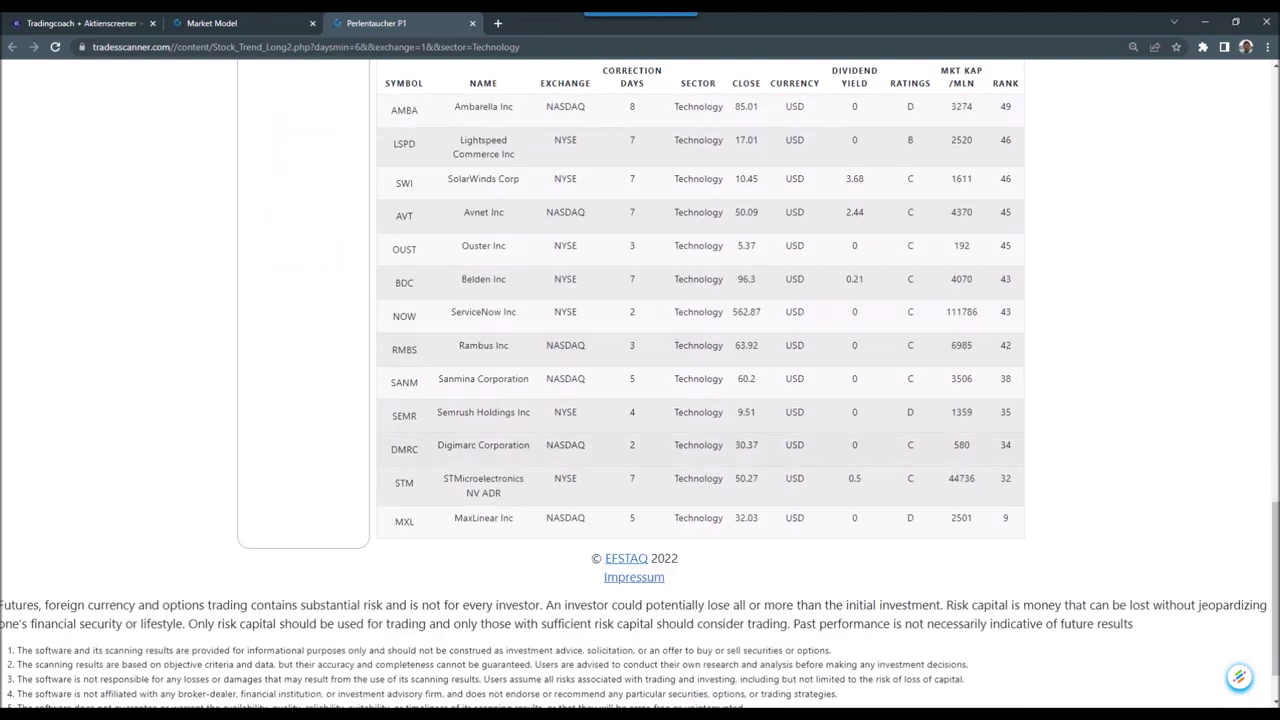
scroll(452, 430, "up", 5)
scroll(452, 430, "up", 10)
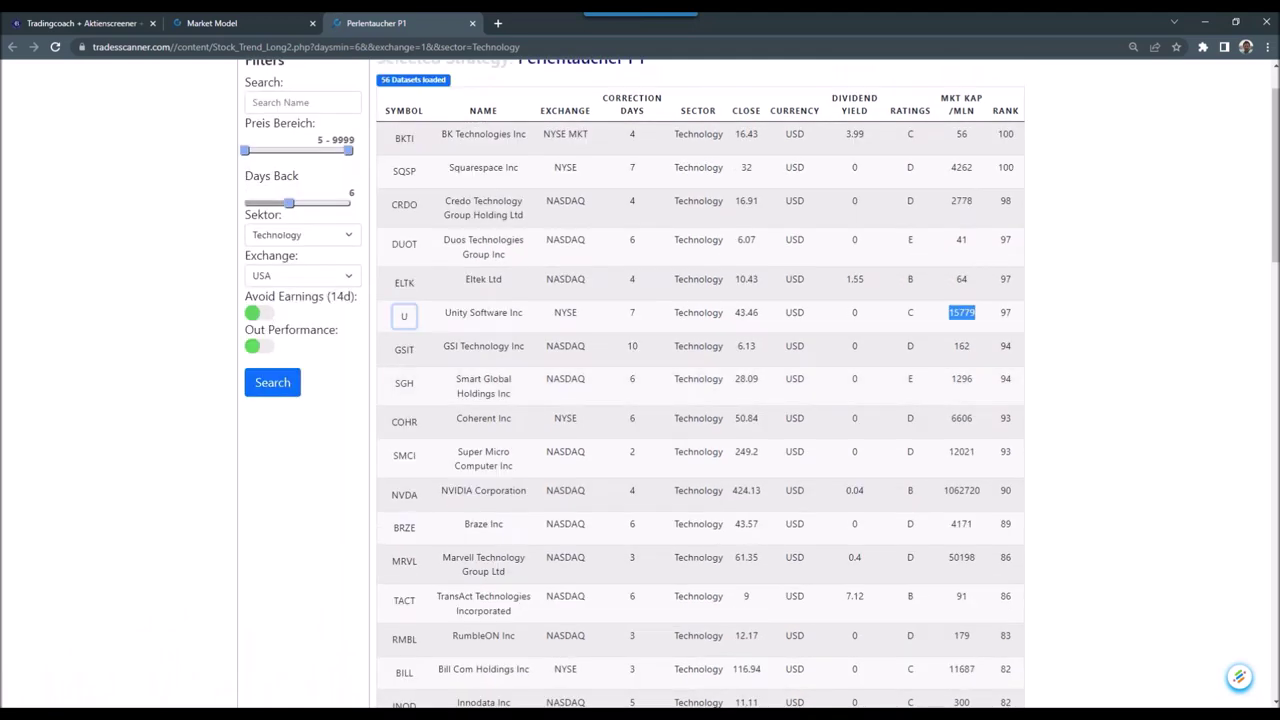
Turn off the Avoid Earnings (14d) filter, review the refreshed results list, and turn the filter back on.
left_click(254, 312)
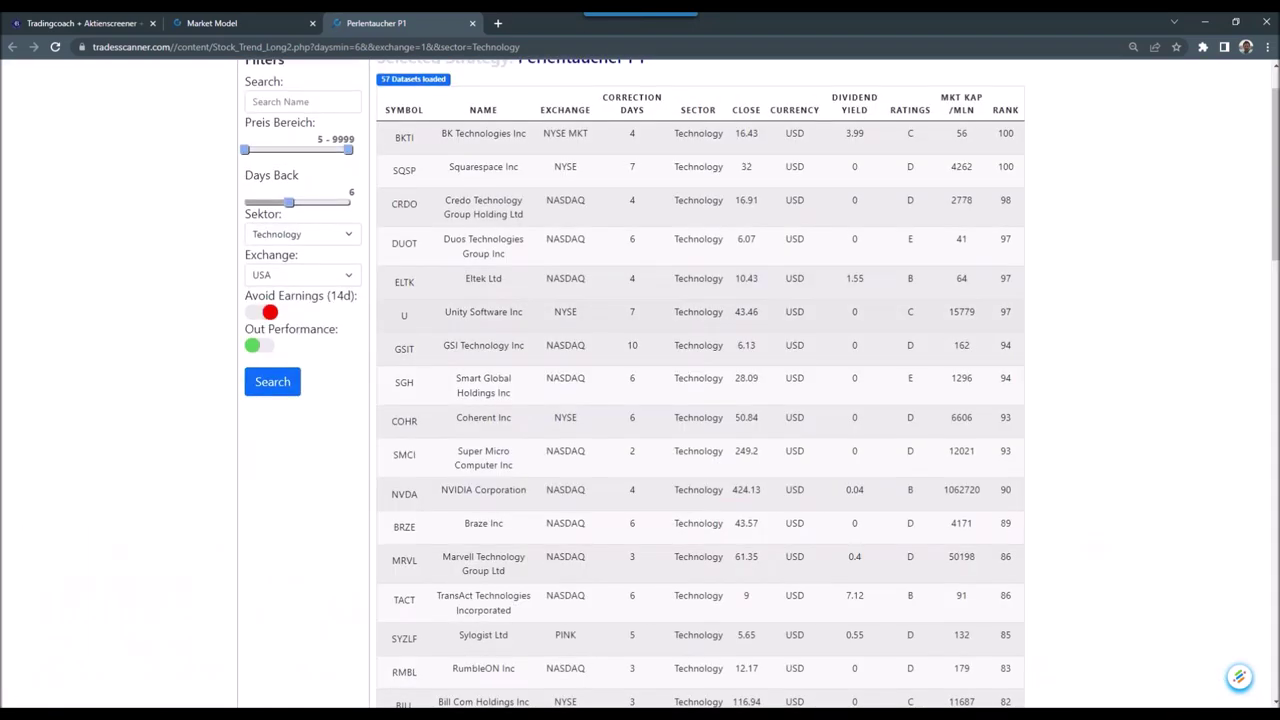
scroll(590, 358, "down", 15)
scroll(590, 358, "down", 10)
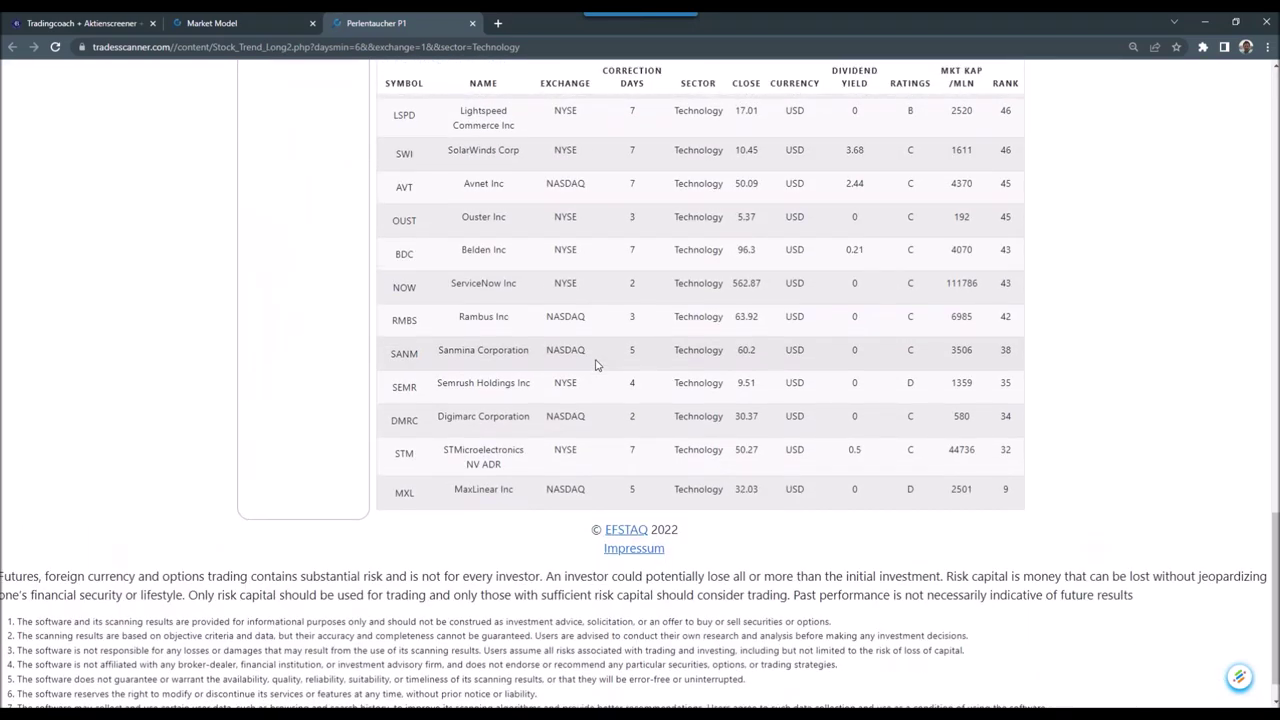
scroll(596, 365, "up", 6)
scroll(596, 365, "up", 10)
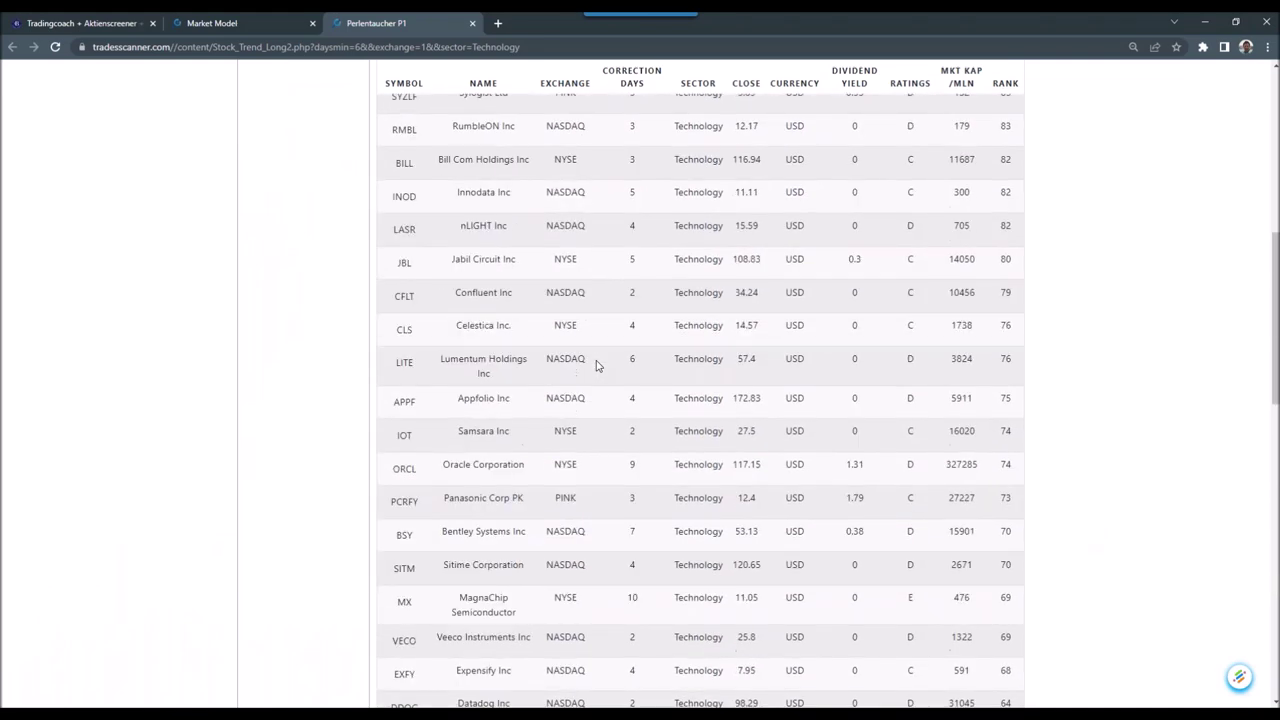
scroll(596, 366, "up", 5)
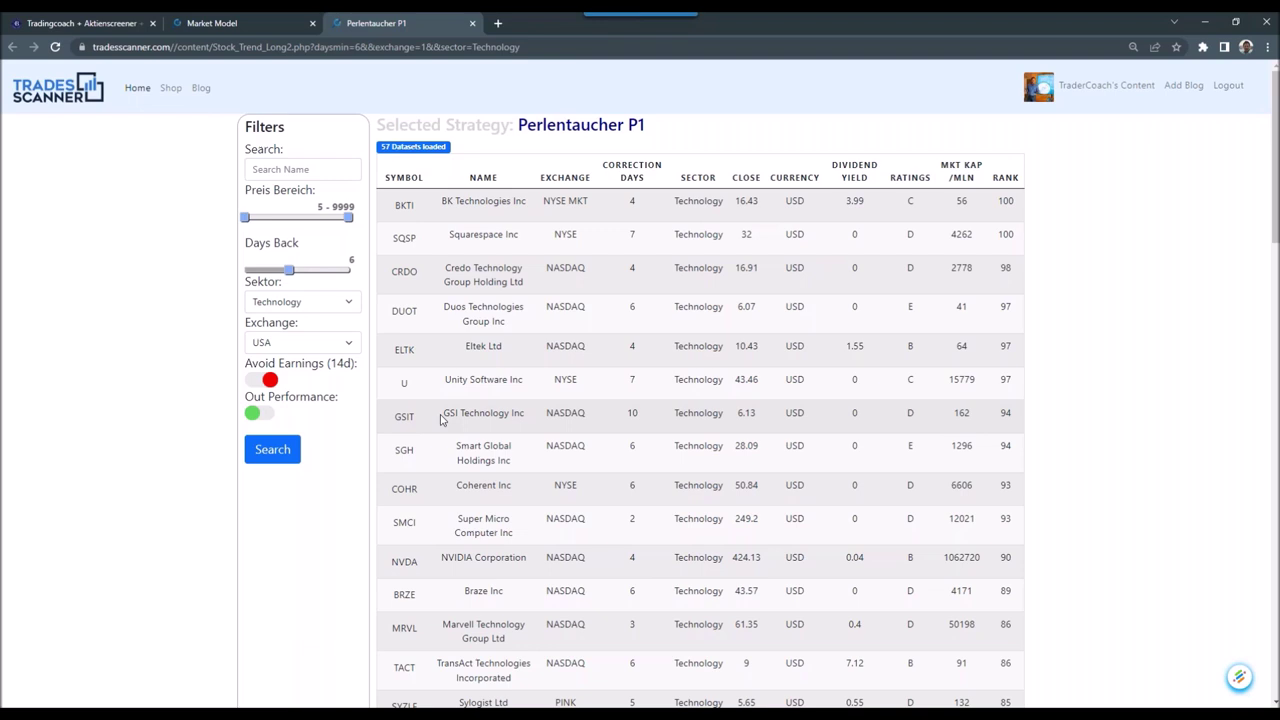
left_click(264, 381)
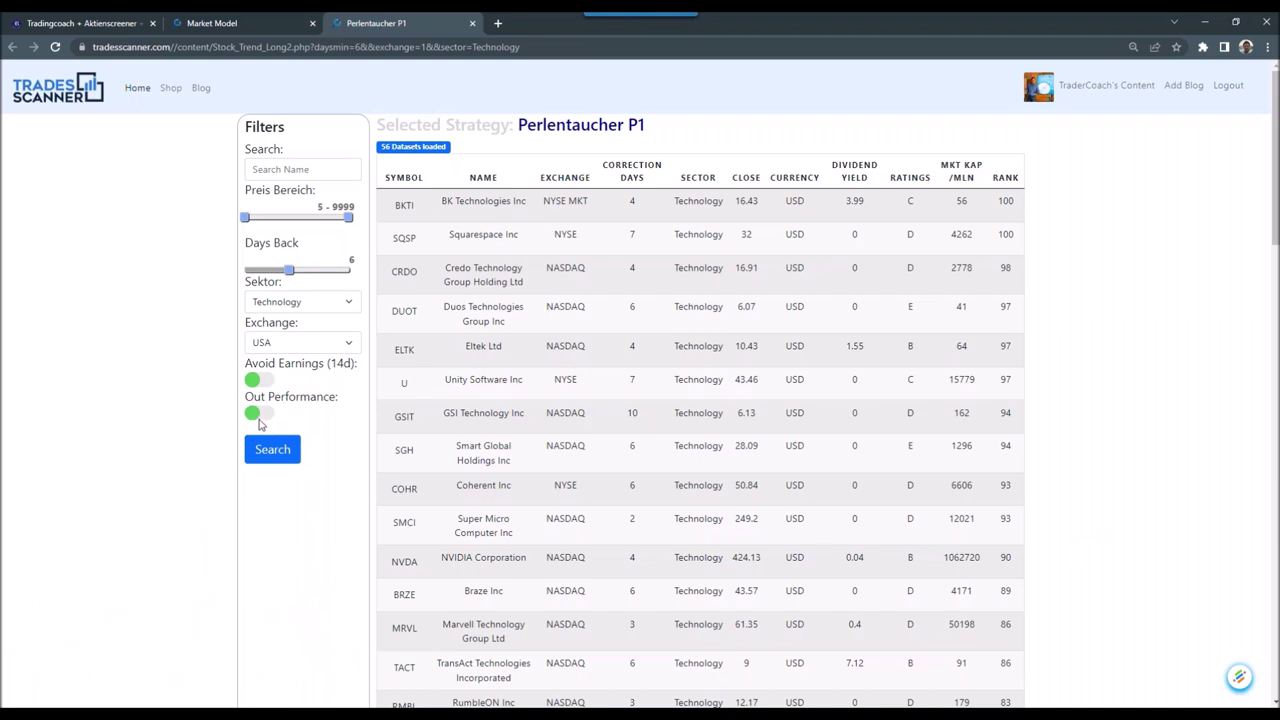
Turn off the Out Performance filter and look through the refreshed results list.
left_click(251, 414)
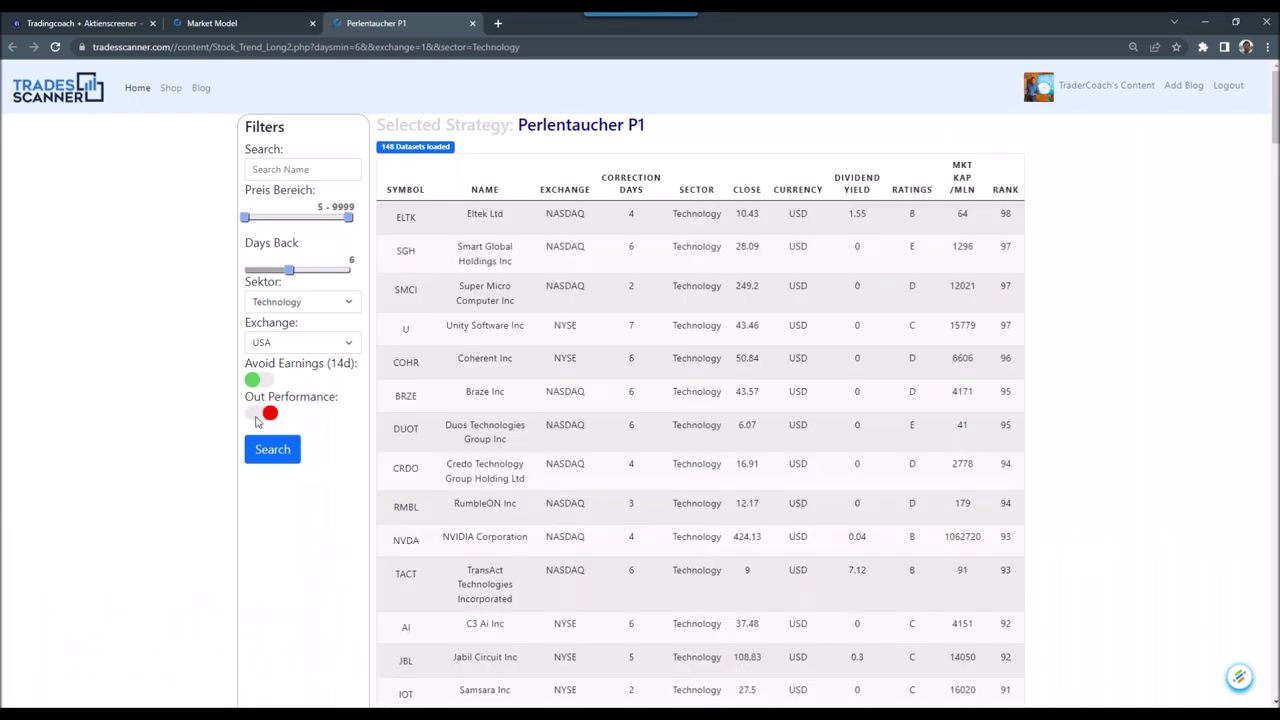
scroll(593, 354, "down", 8)
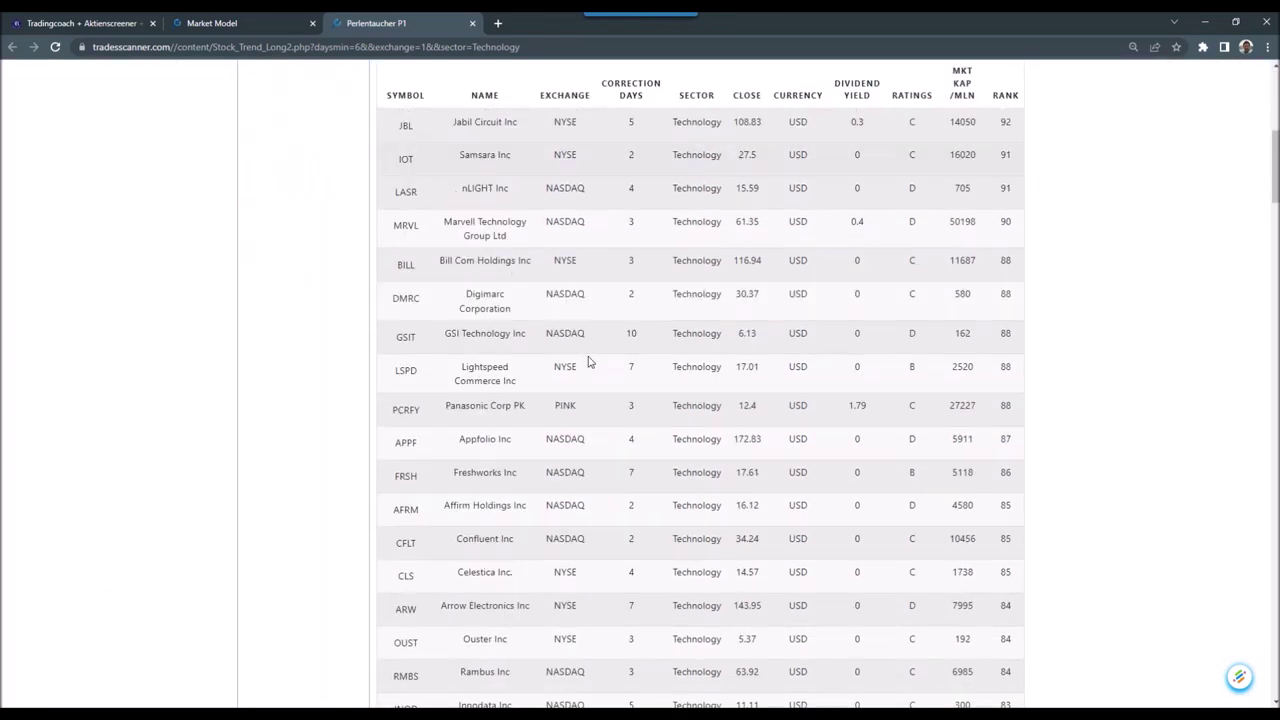
scroll(588, 361, "down", 10)
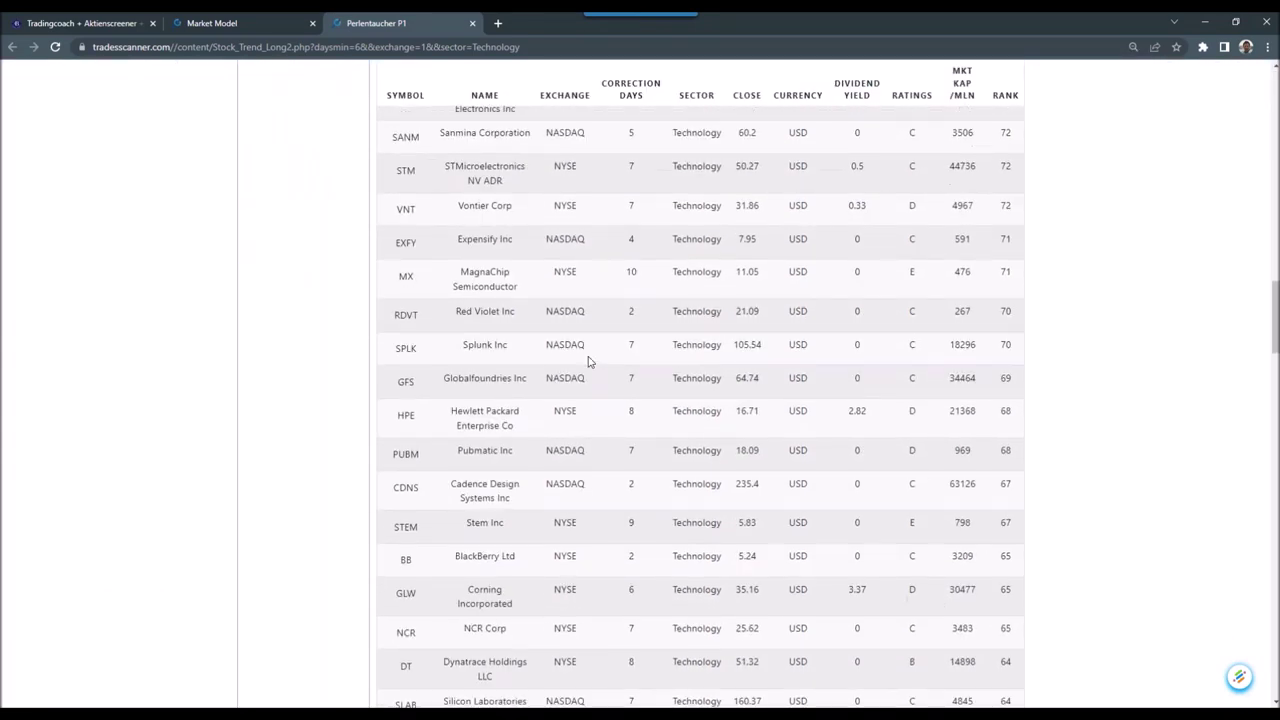
Look through the rest of the results list without the Out Performance filter, and turn the filter back on.
scroll(588, 361, "down", 15)
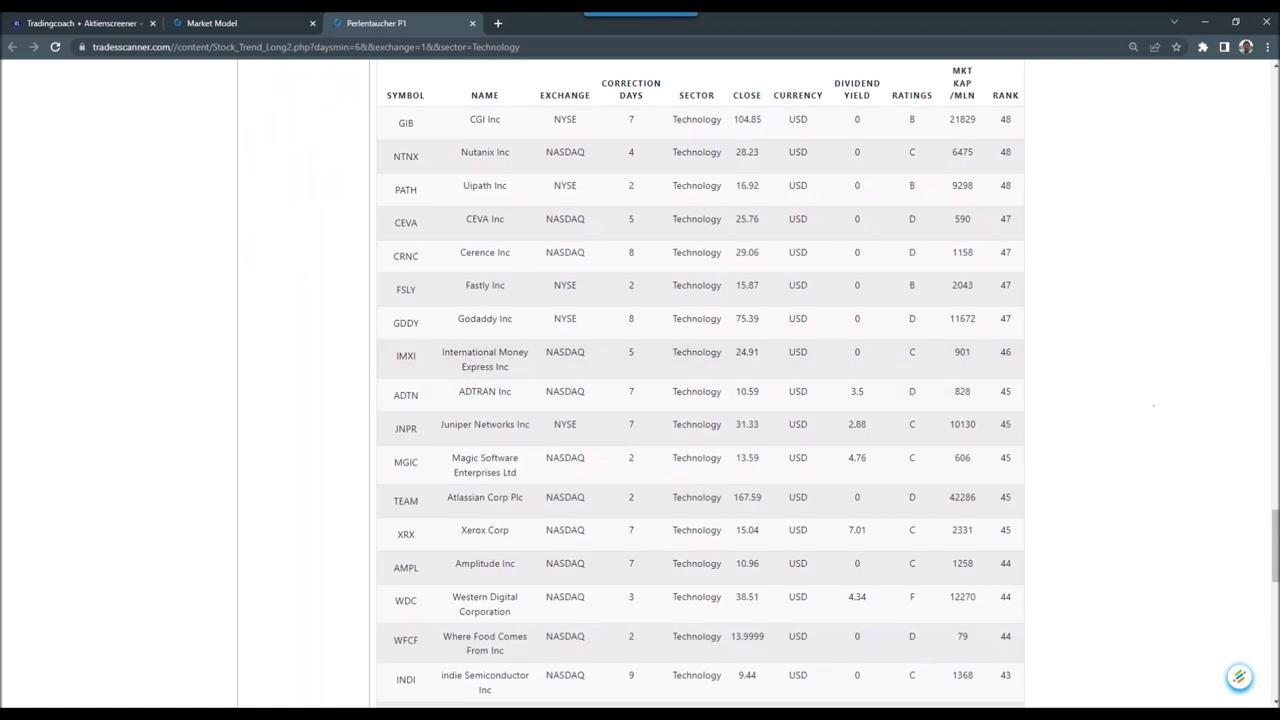
left_click_drag(1275, 545, 1275, 100)
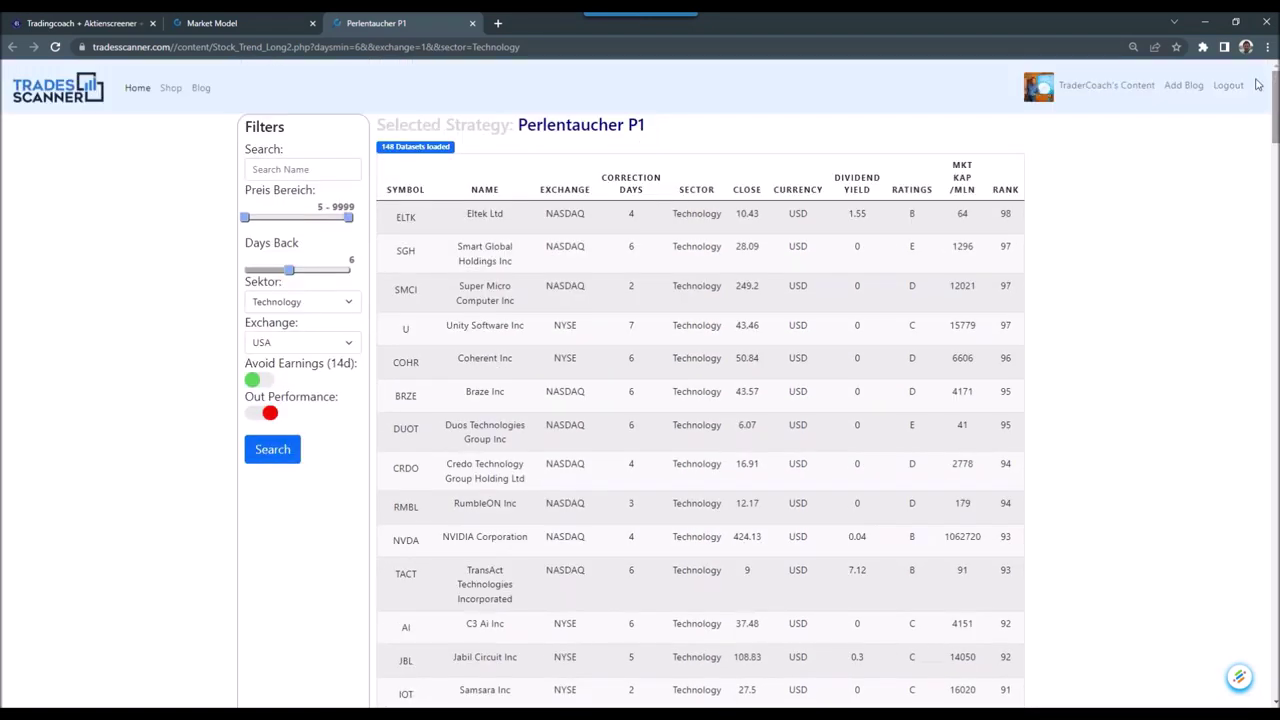
left_click(268, 412)
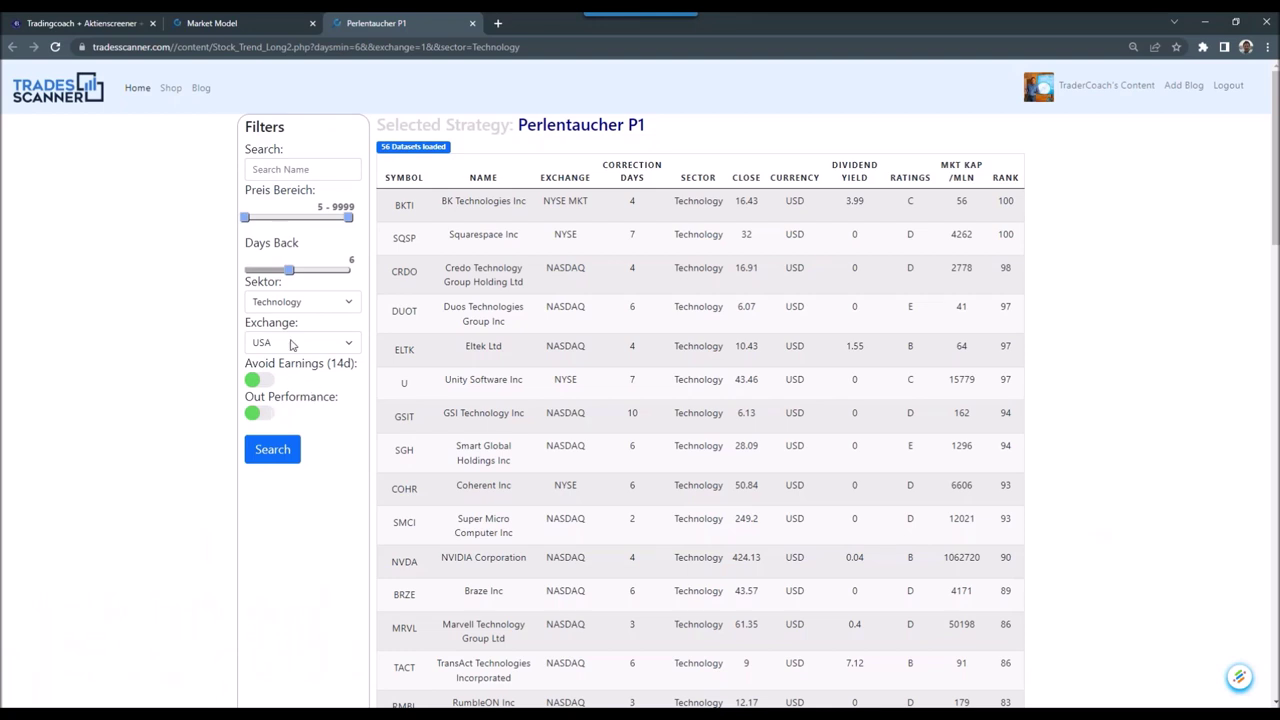
Try to find Apple in the Technology results list by searching for aapl.us, and clear the search.
left_click(284, 169)
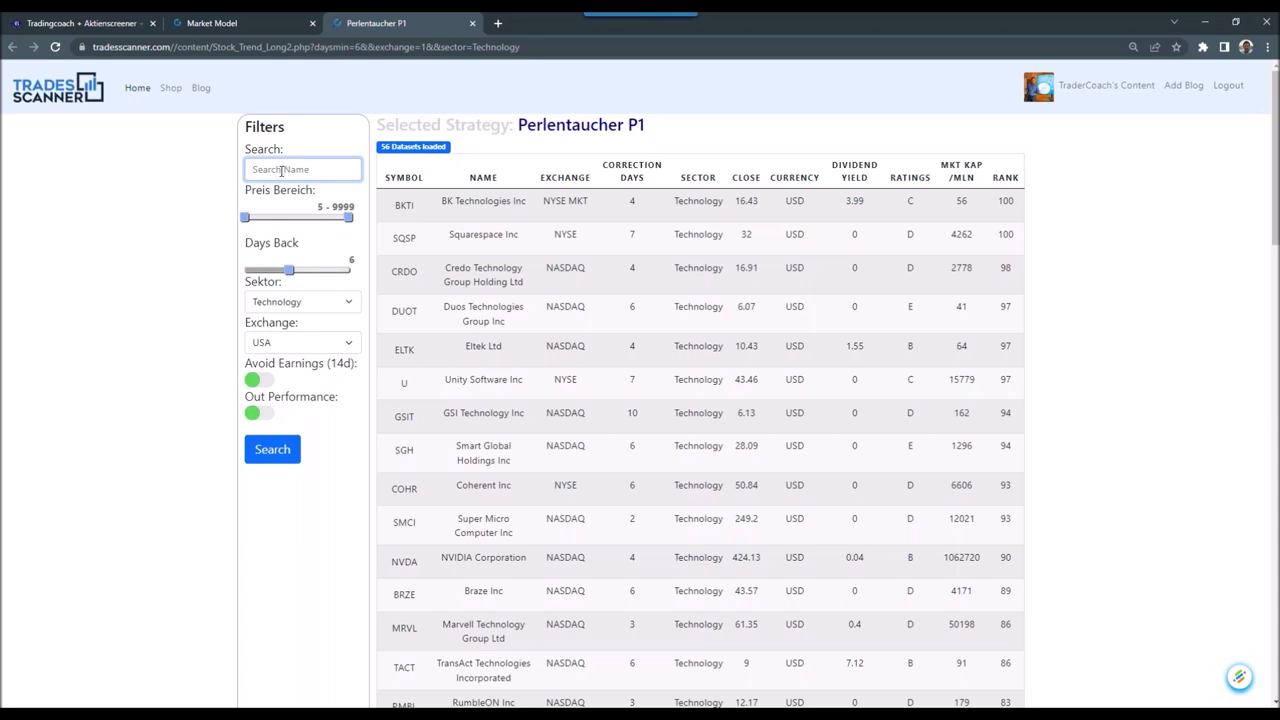
type("aapl")
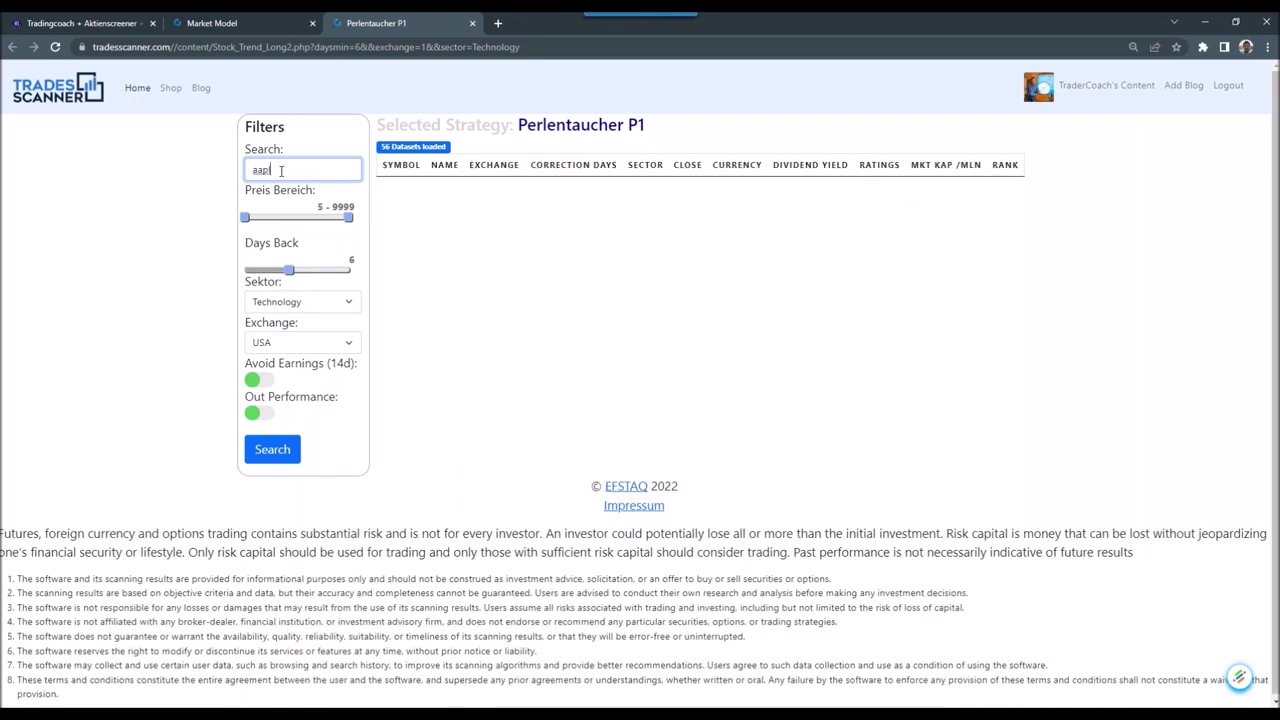
type(".us")
key("BackSpace")
key("BackSpace")
key("BackSpace")
key("BackSpace")
key("BackSpace")
key("BackSpace")
key("BackSpace")
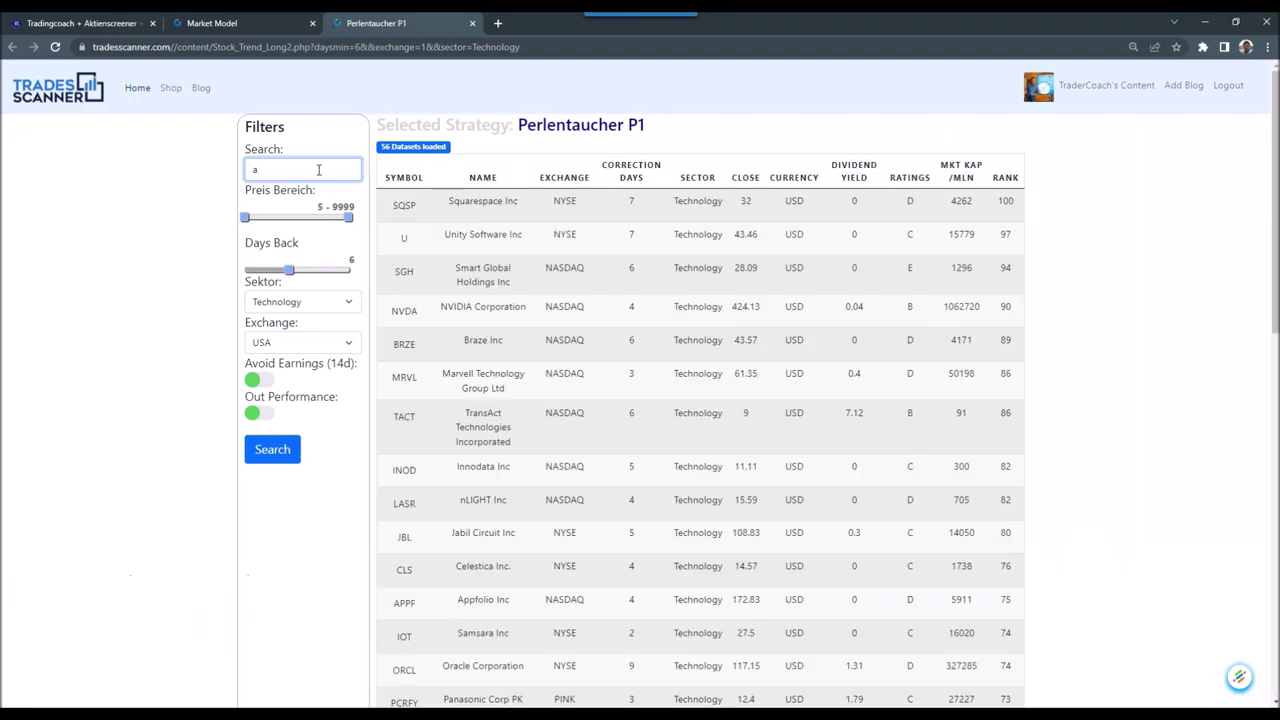
Open the BK Technologies details and search there for aapl.us to load Apple's chart.
left_click(404, 205)
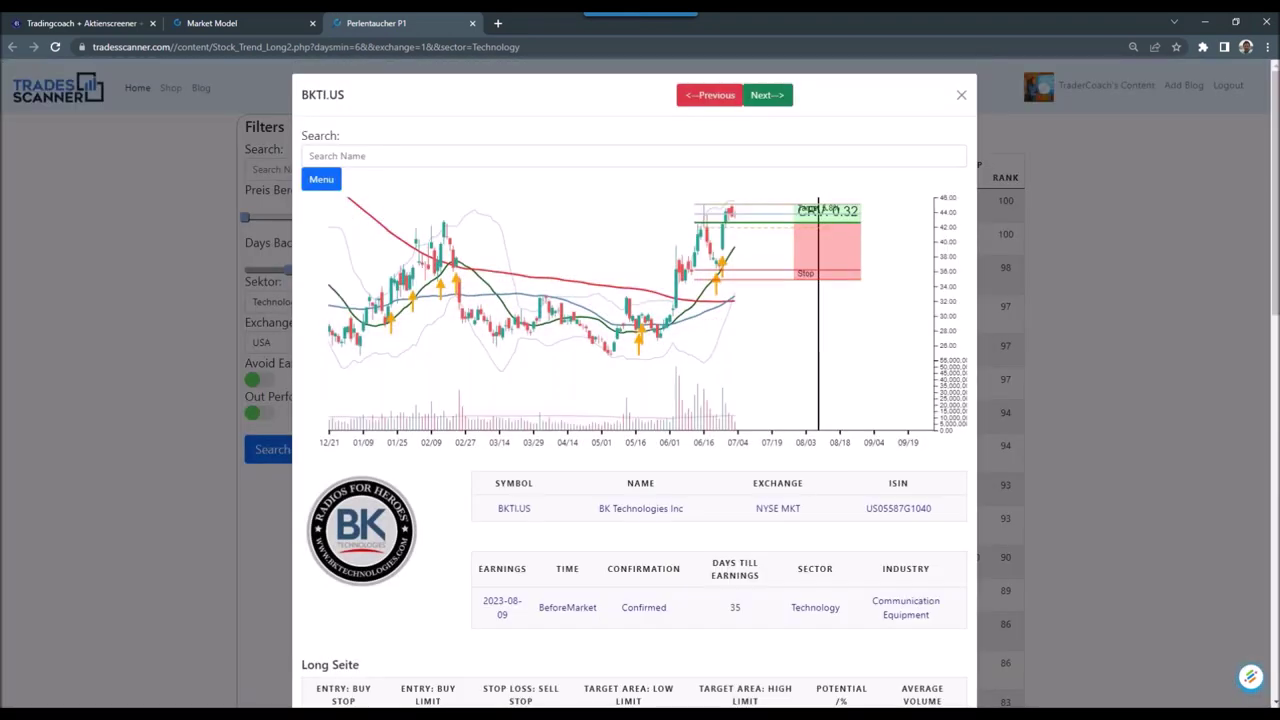
left_click(375, 160)
type("aa")
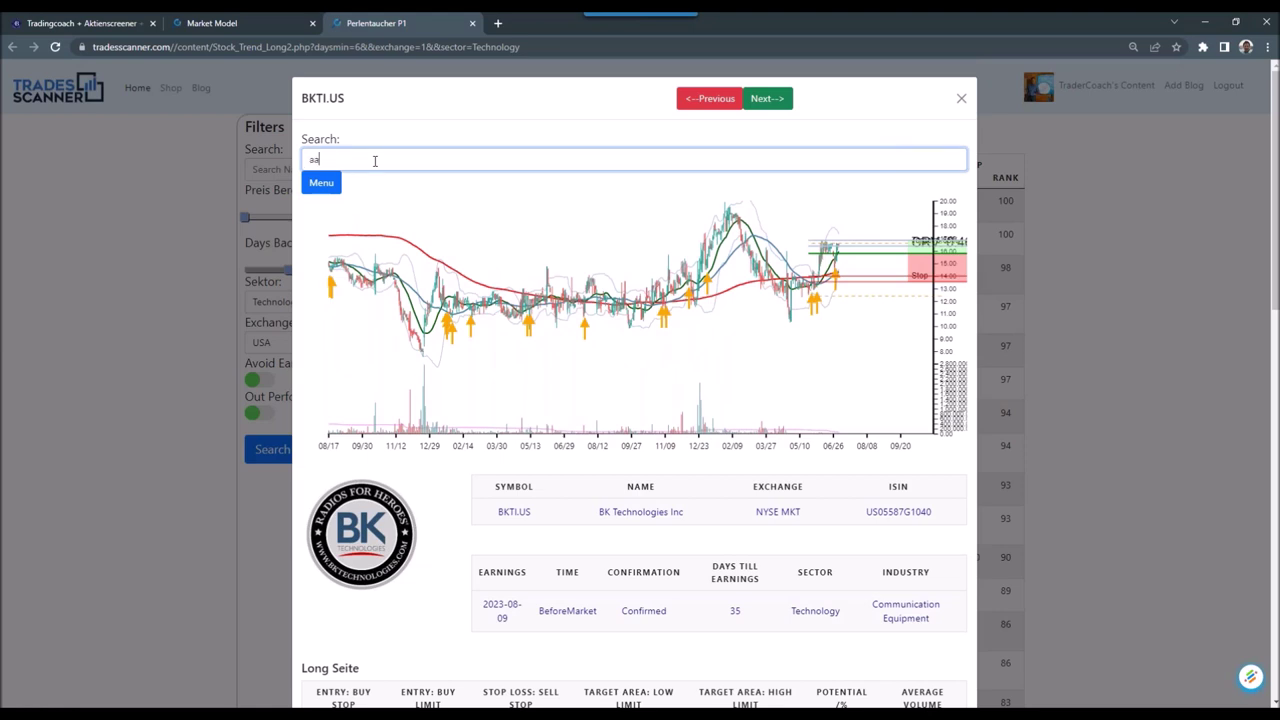
type("pl.ud")
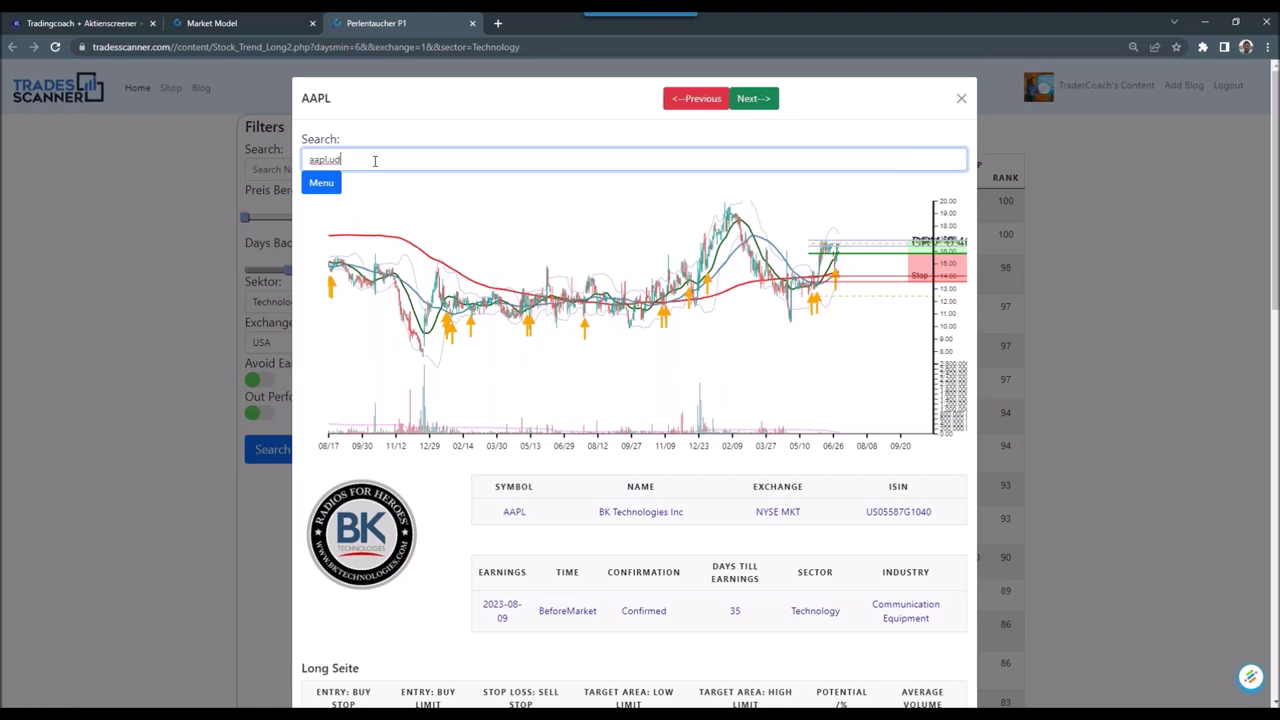
key("BackSpace")
type("s")
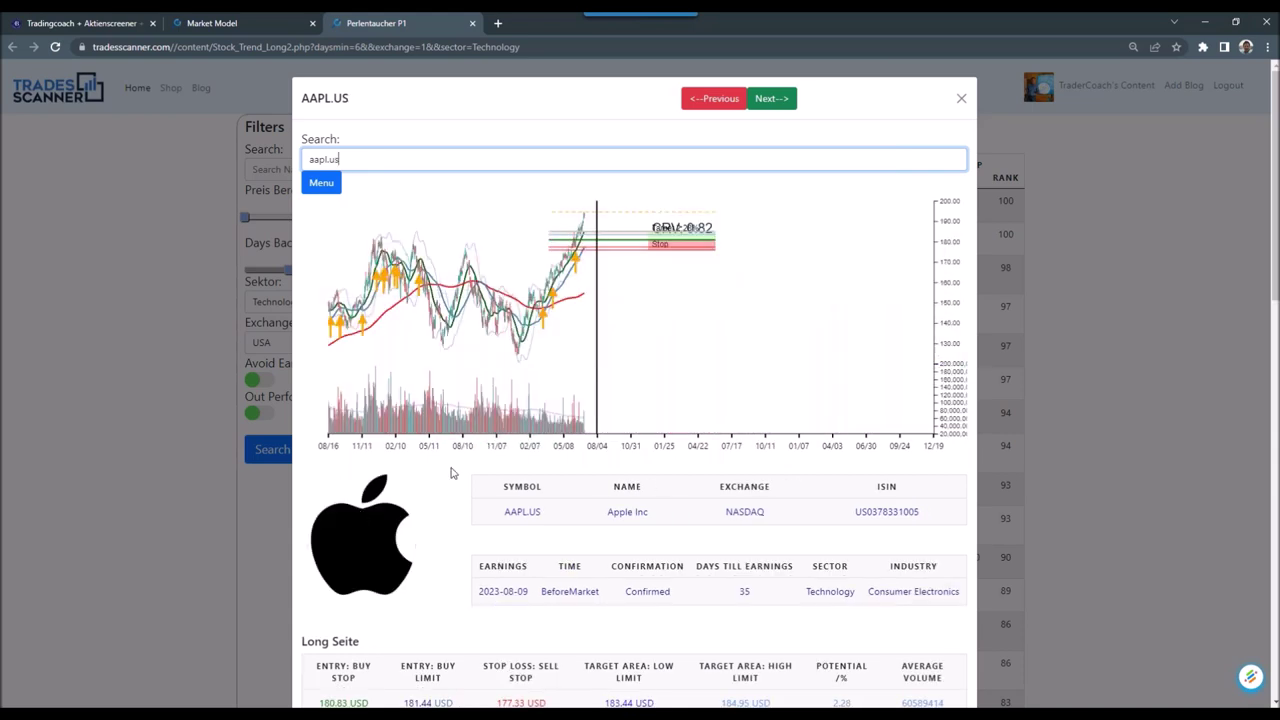
Examine Apple's recent price trend and its target and stop zones at a closer chart zoom, and close the details.
scroll(518, 303, "up", 2)
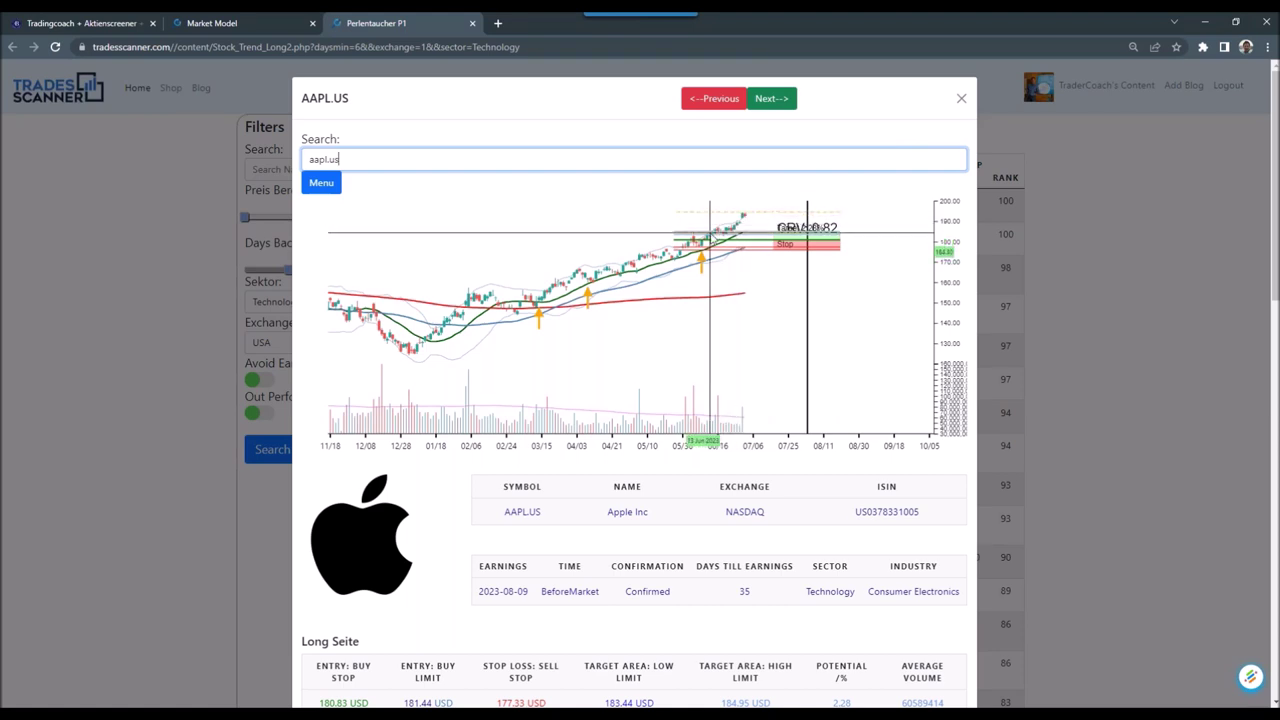
scroll(710, 233, "down", 3)
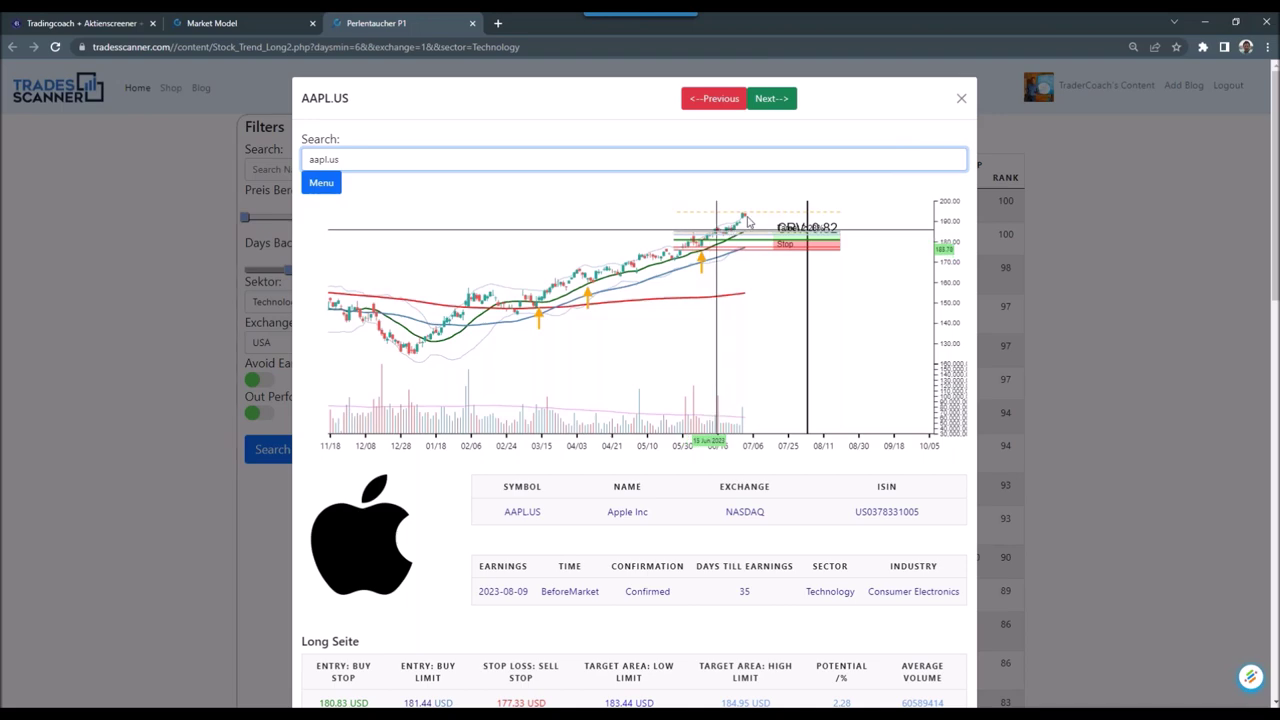
left_click(961, 101)
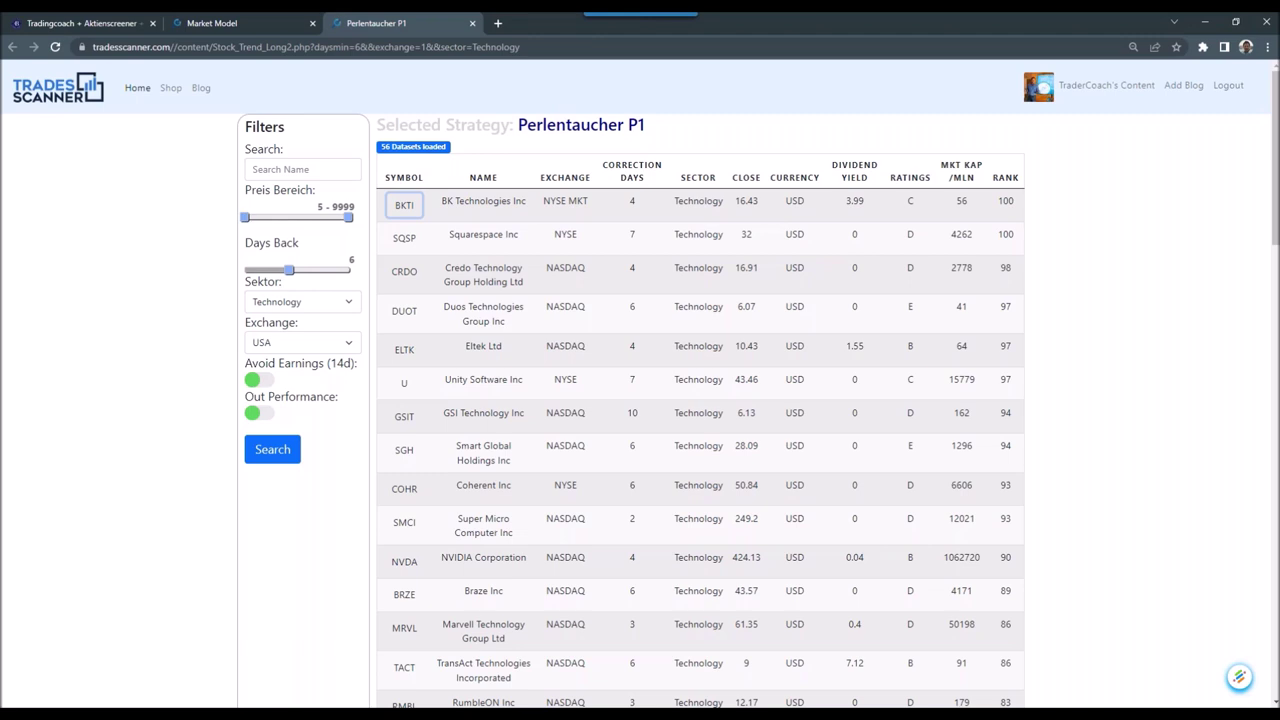
Switch to the tradercoach.de website and open the Trading Video Kurs page of the PerlenTaucher-Trading-Strategie.
left_click(73, 23)
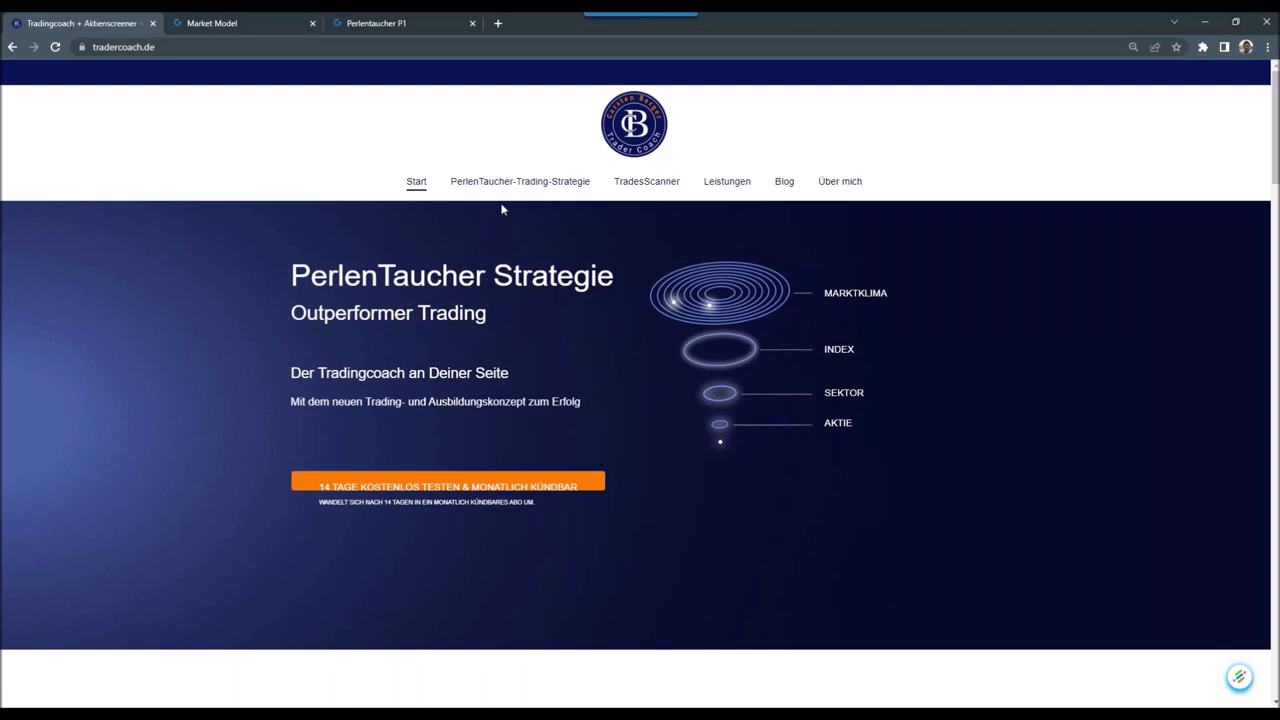
mouse_move(466, 191)
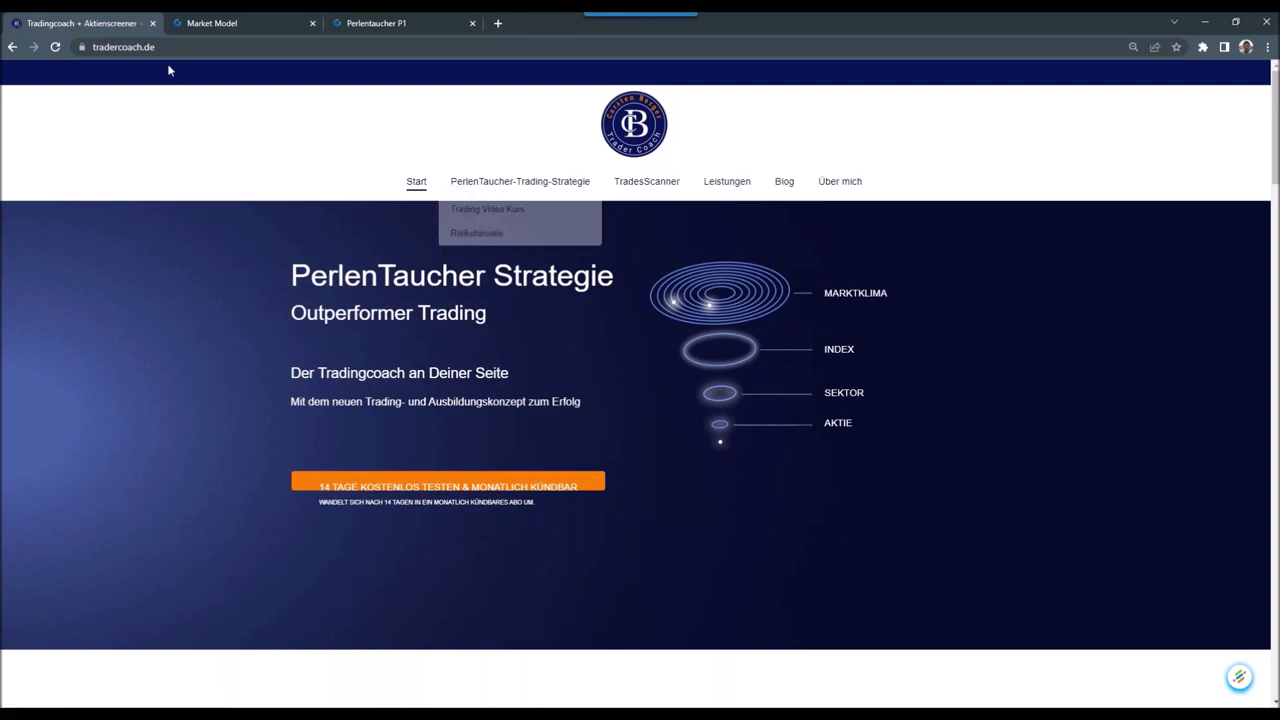
mouse_move(526, 186)
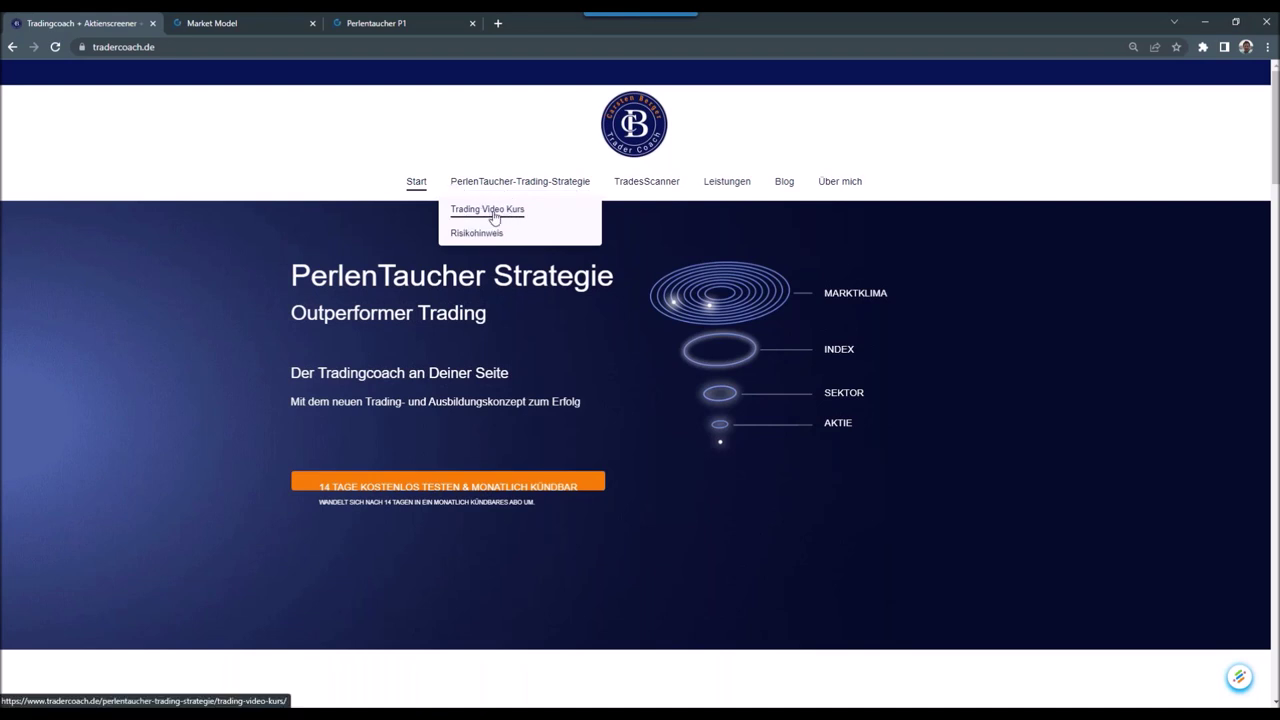
left_click(494, 218)
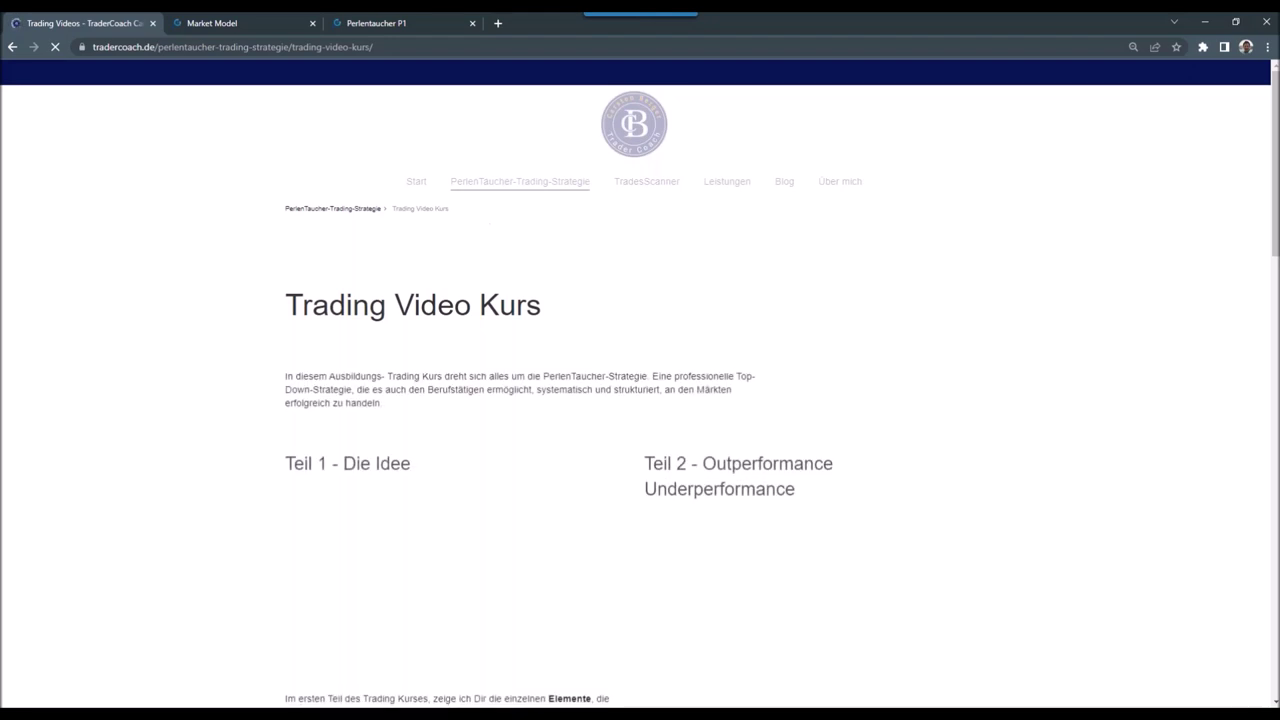
Look through the Trading Video Kurs lessons from Teil 1 to Teil 10 and return to the start of the page.
scroll(491, 208, "down", 1)
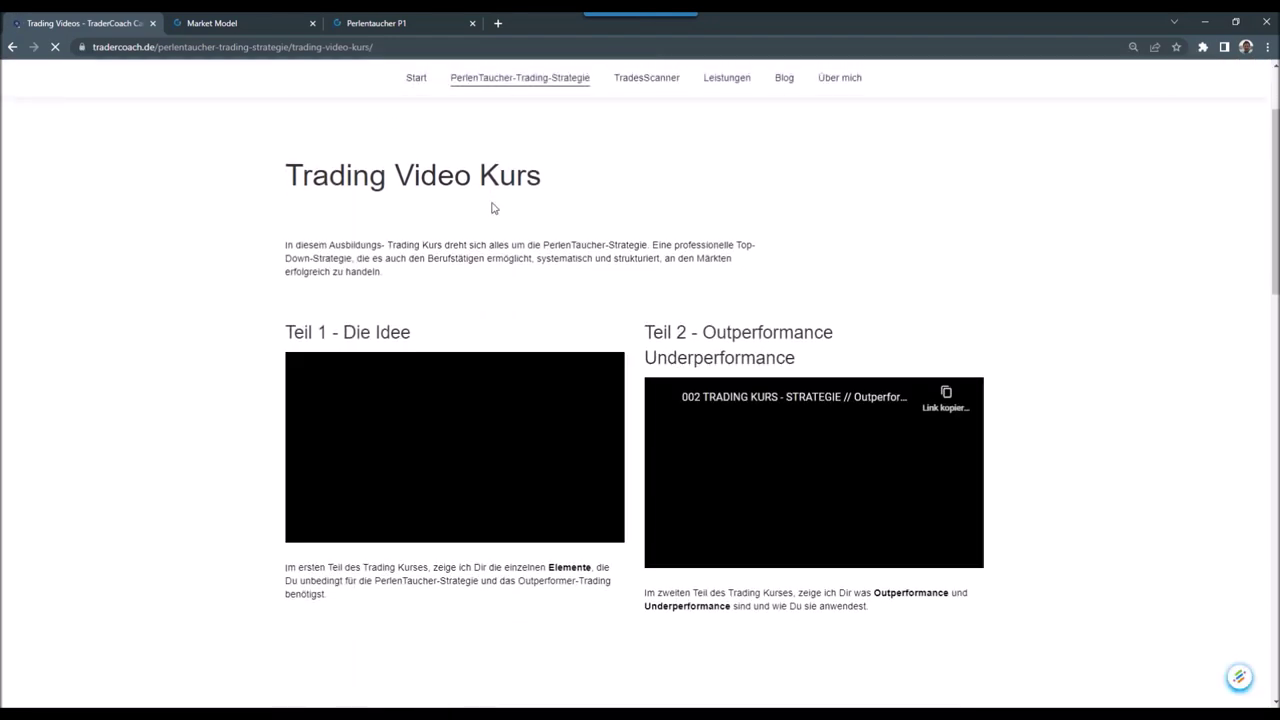
scroll(493, 205, "down", 1)
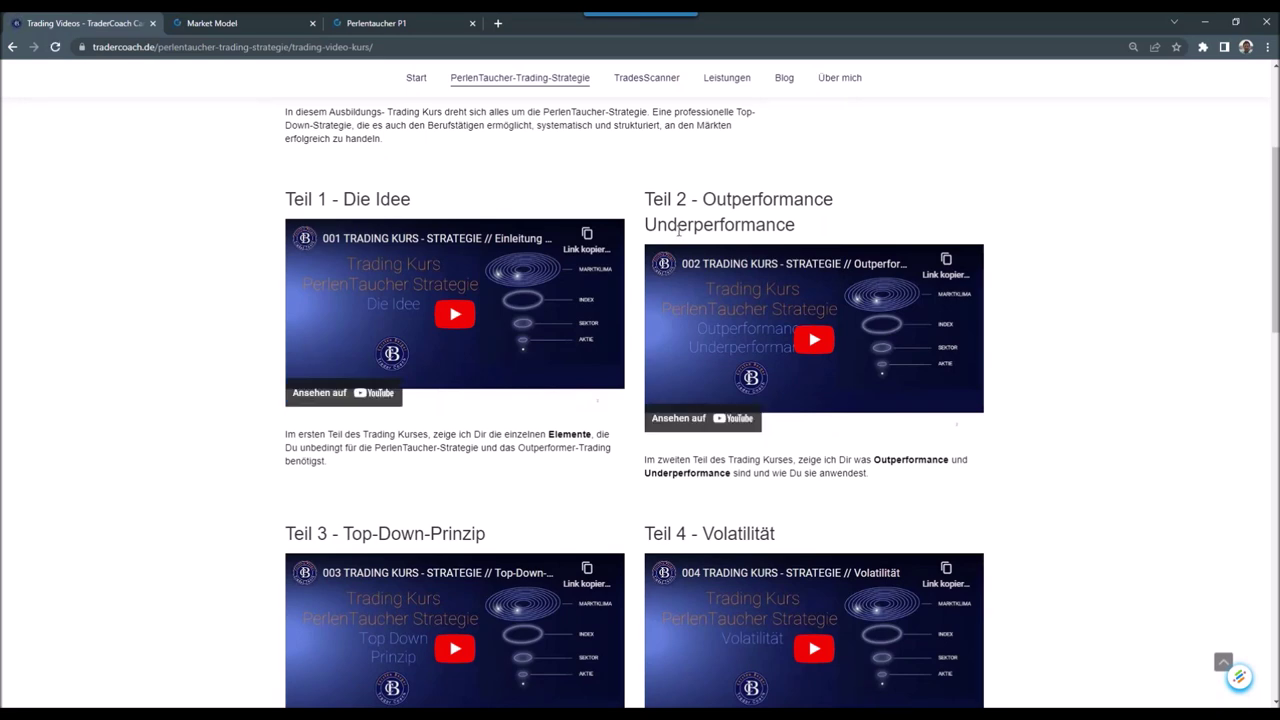
scroll(912, 292, "down", 3)
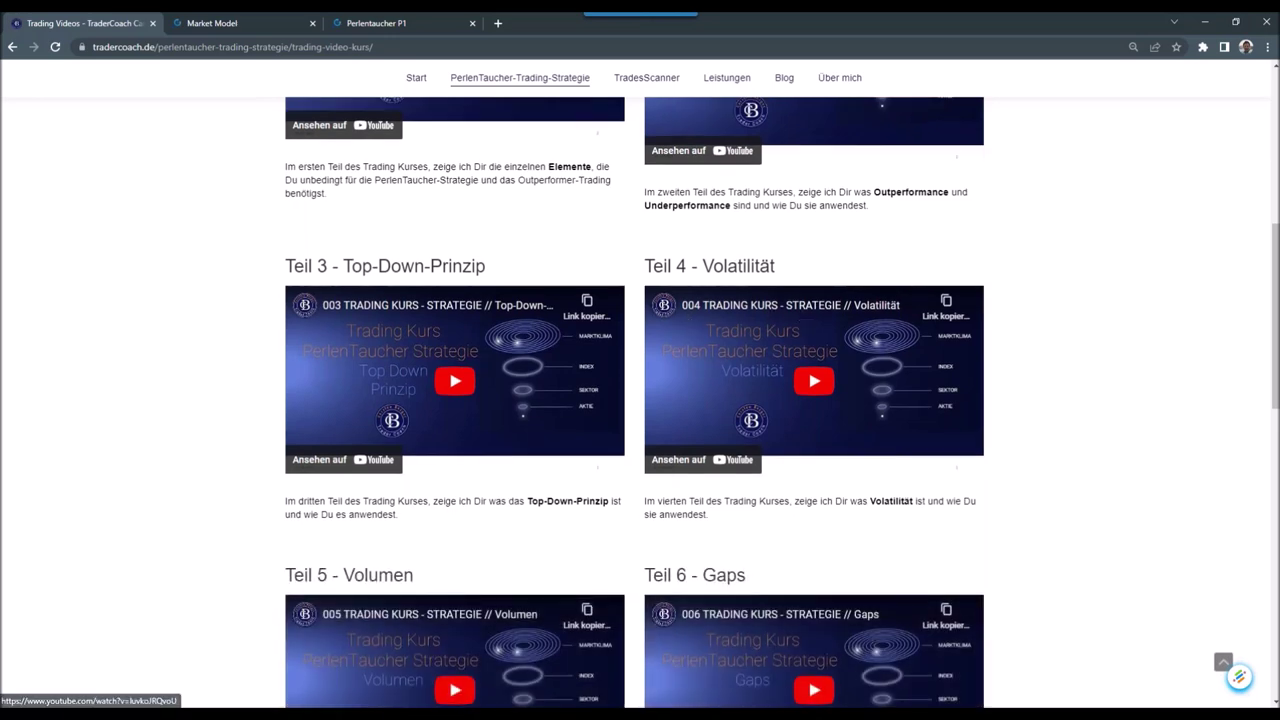
scroll(723, 320, "down", 3)
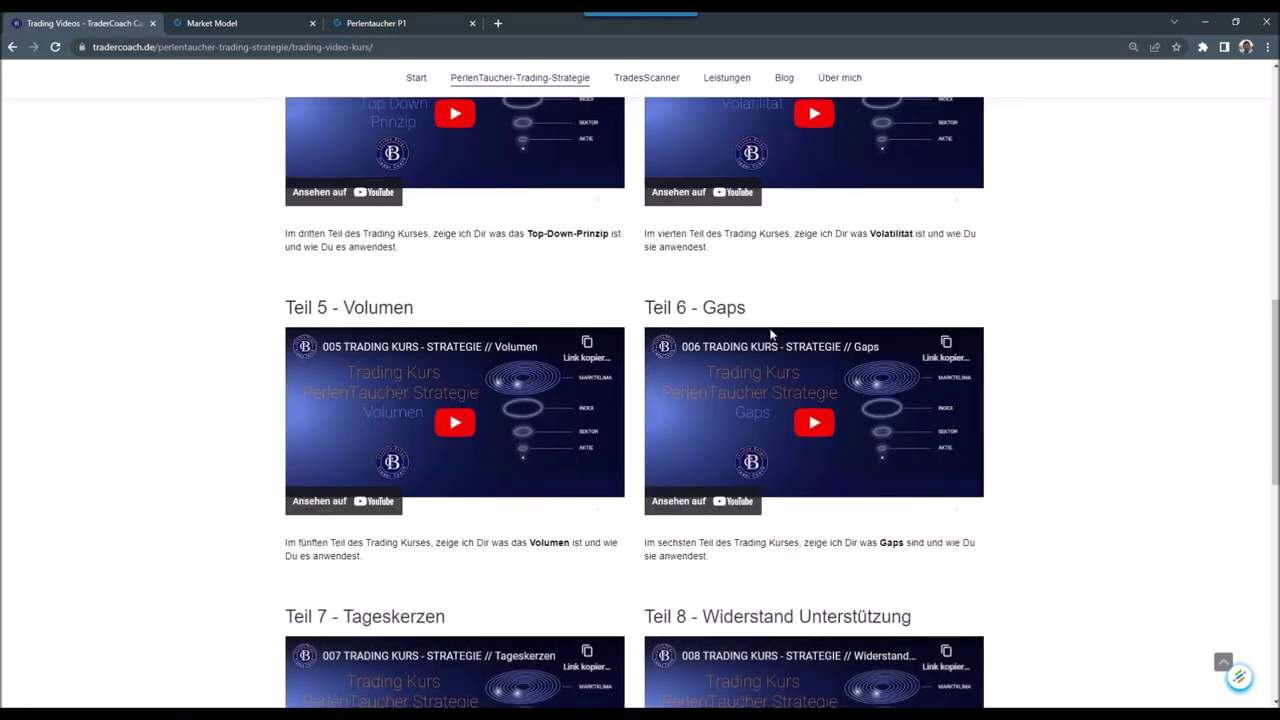
scroll(763, 330, "down", 4)
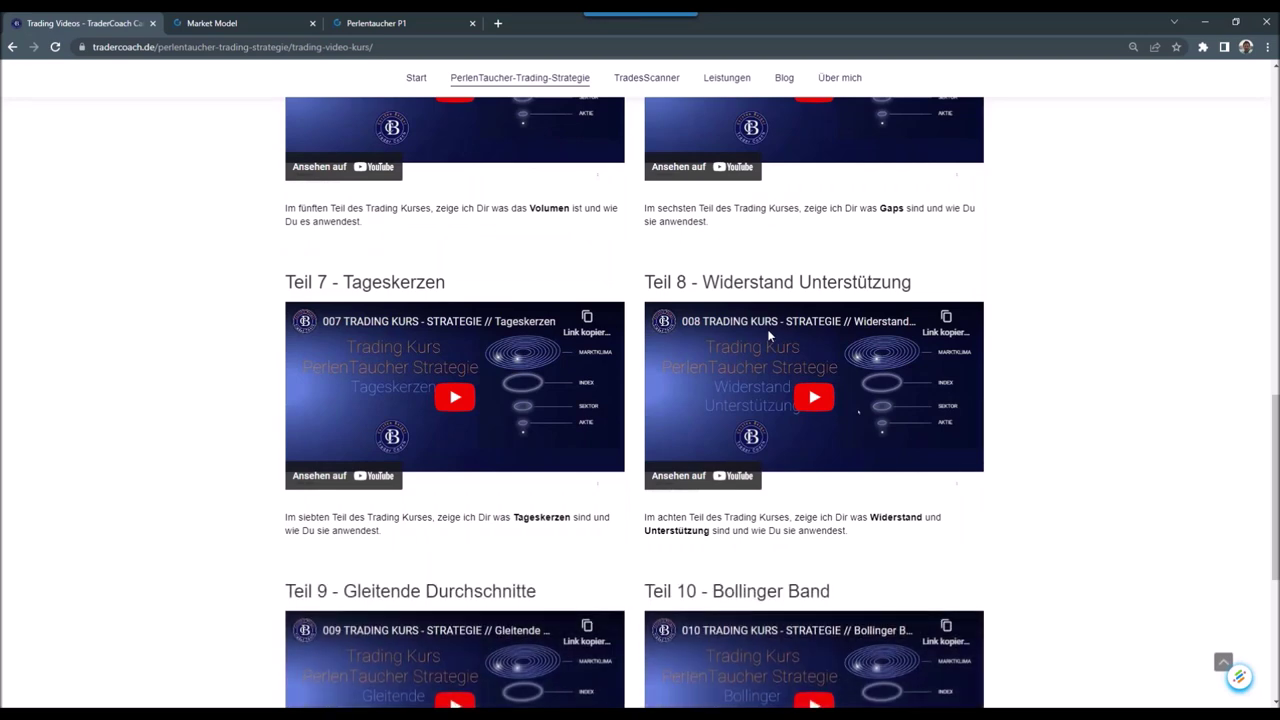
scroll(770, 335, "down", 3)
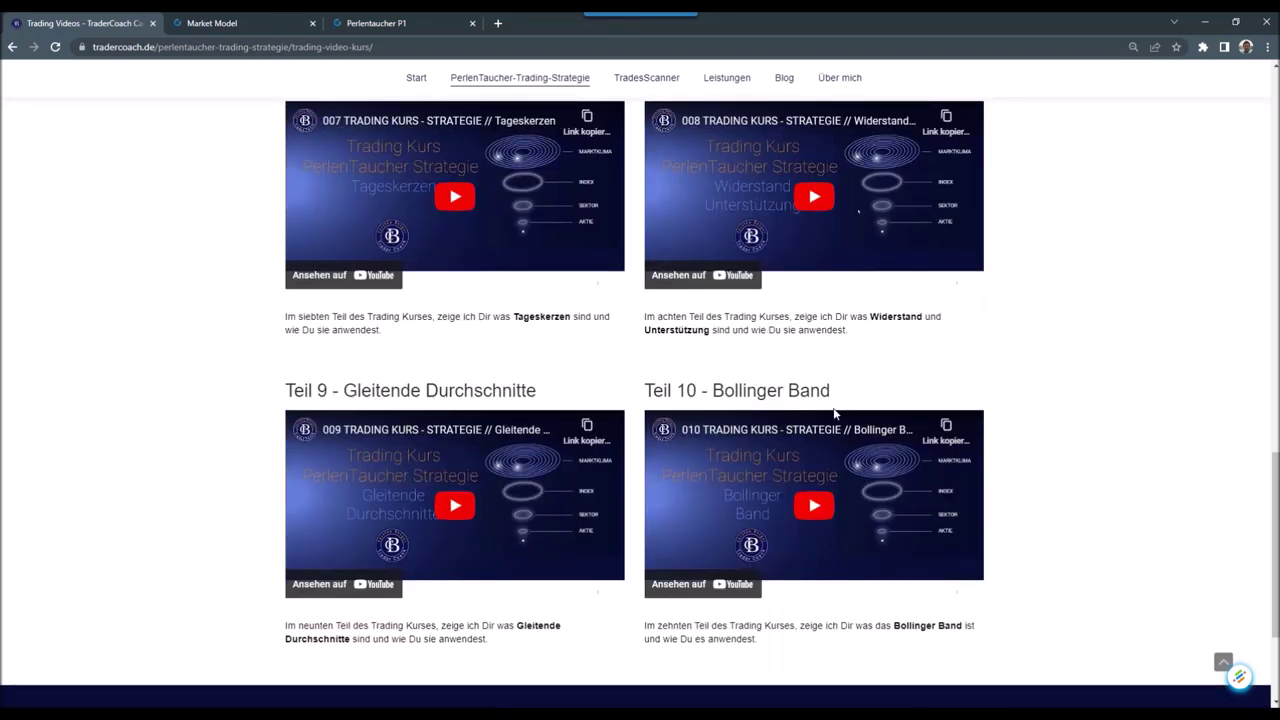
scroll(835, 414, "up", 5)
scroll(835, 414, "up", 1)
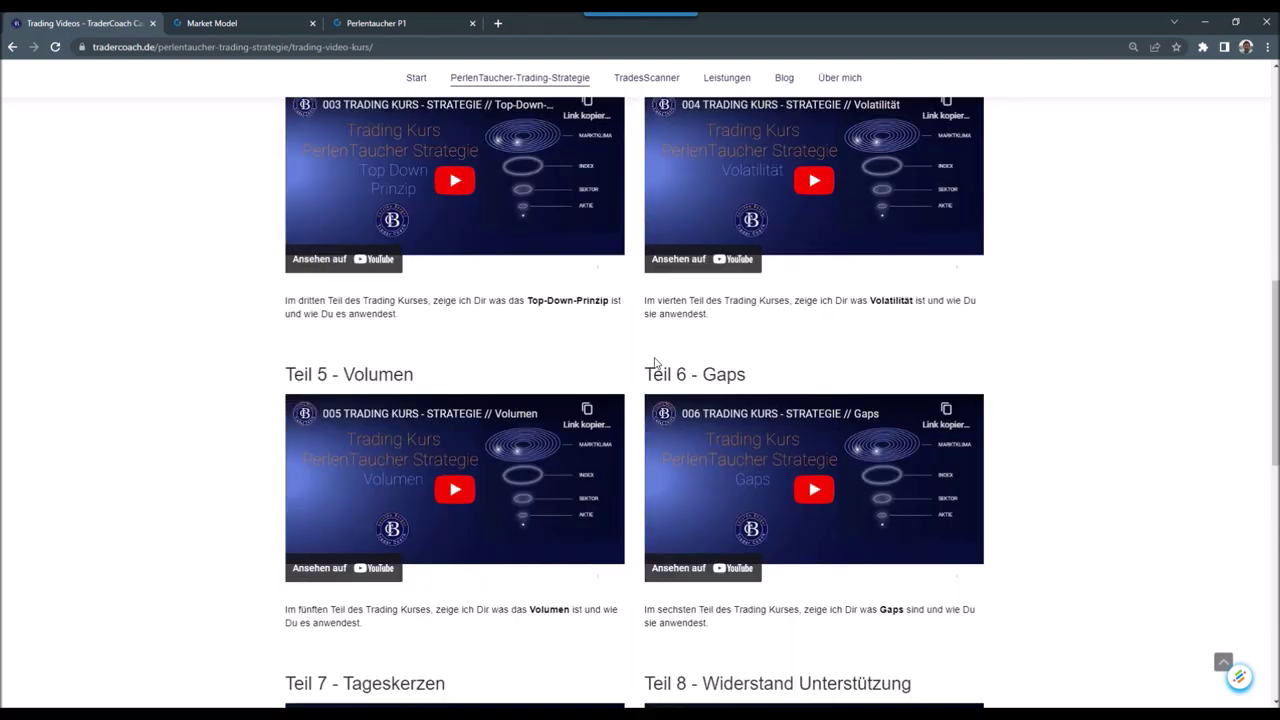
scroll(651, 366, "up", 1)
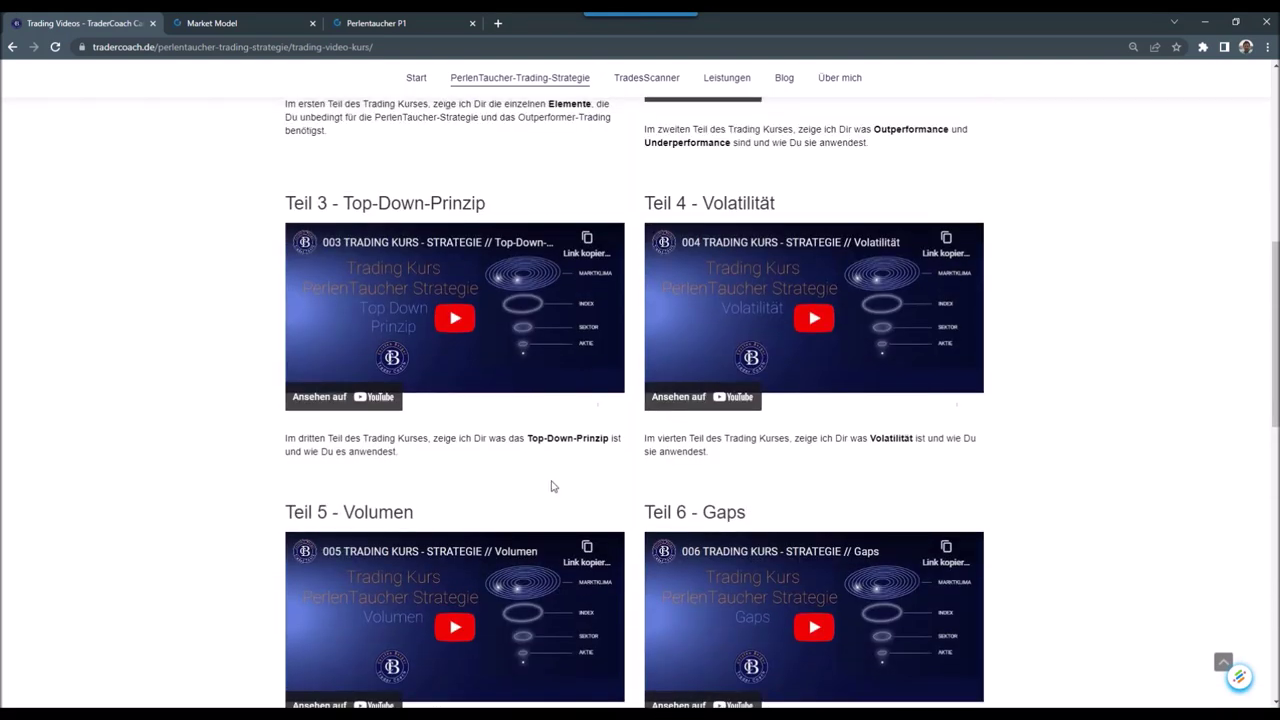
scroll(553, 487, "up", 5)
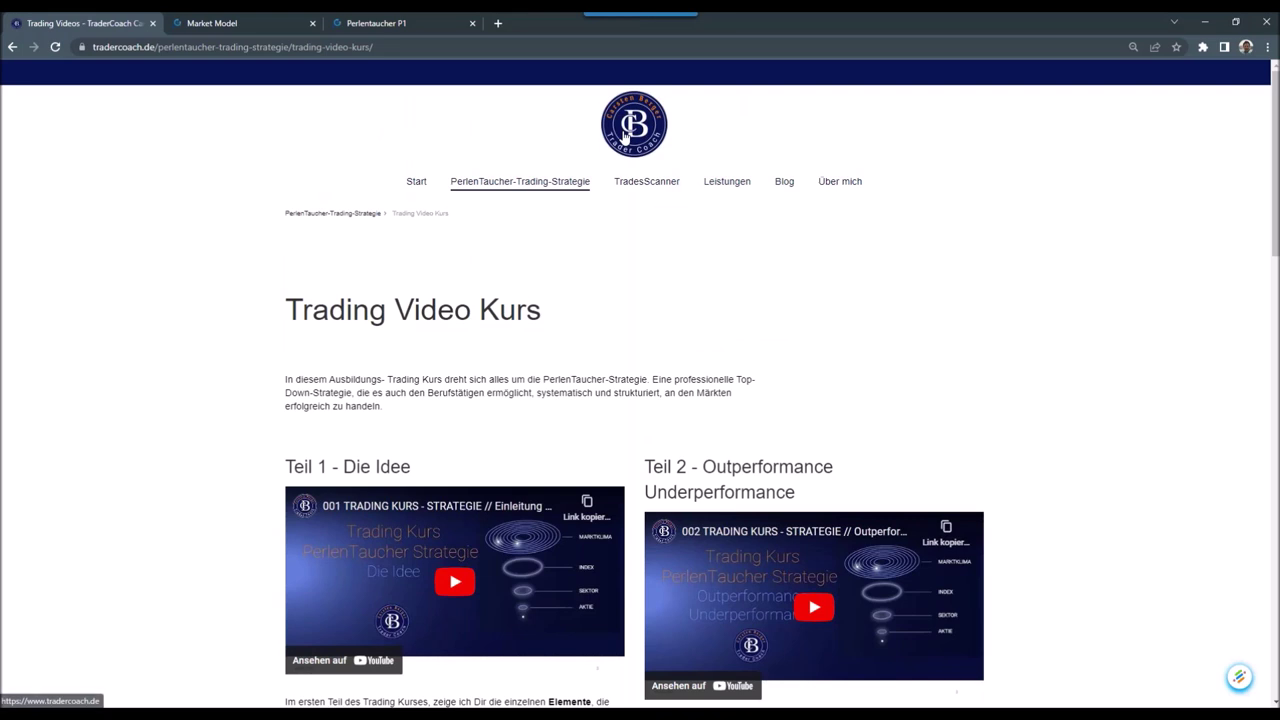
mouse_move(555, 185)
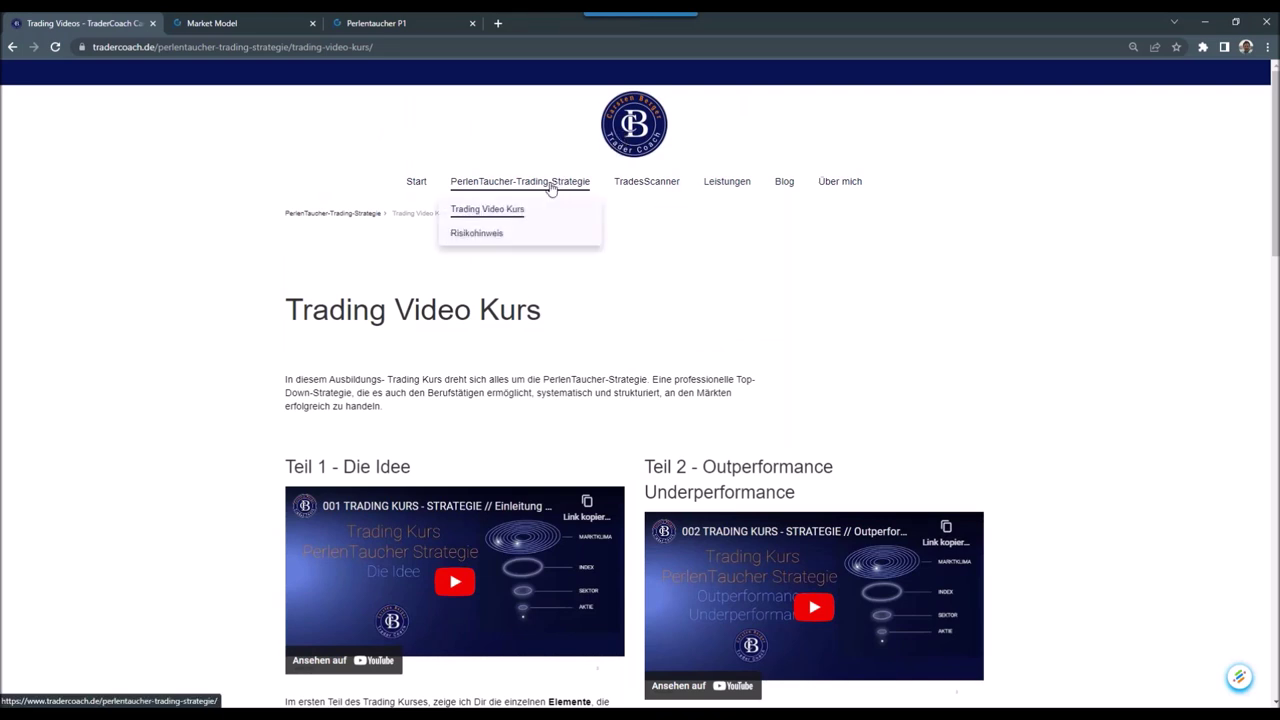